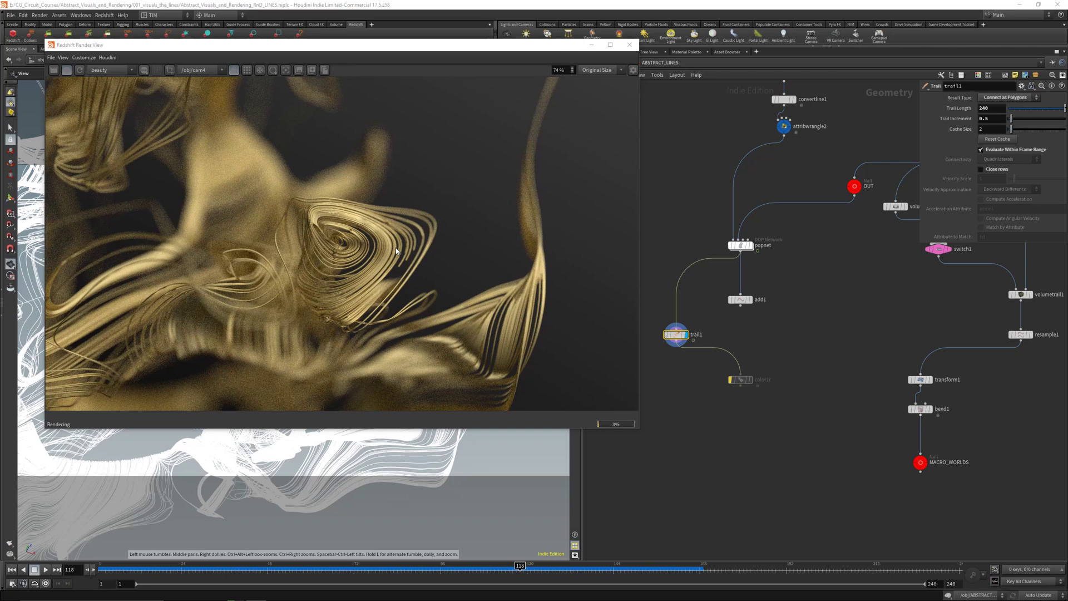
Play back the finished lines render final_001.avi in djv_view and return to Houdini.
click(296, 592)
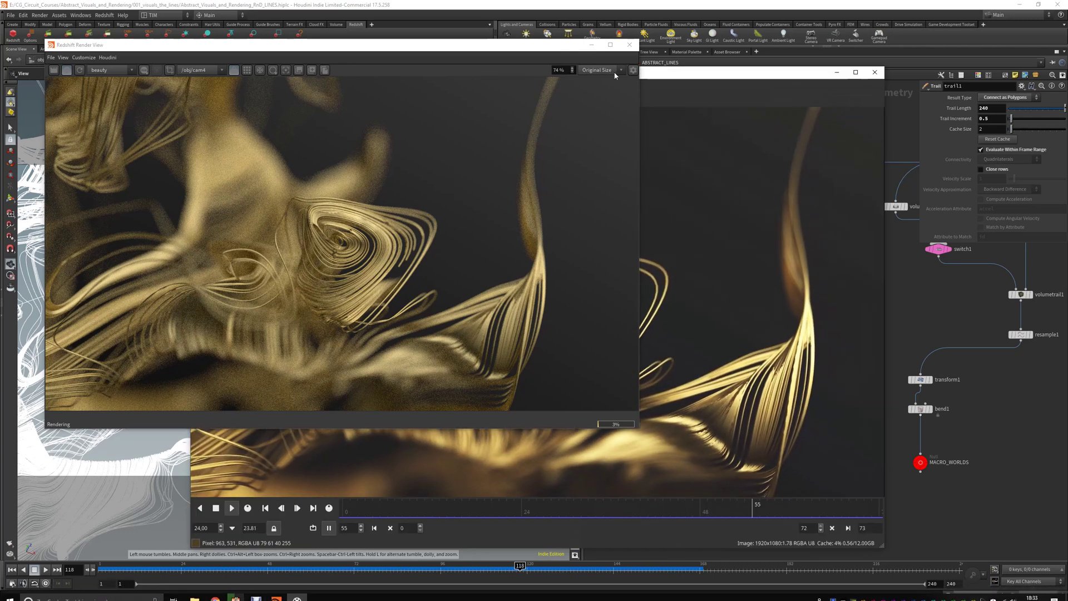
drag(559, 45, 0, 67)
key(alt+Tab)
key(alt+Tab)
key(alt+Tab)
key(alt+Tab)
key(alt+Tab)
key(alt+Tab)
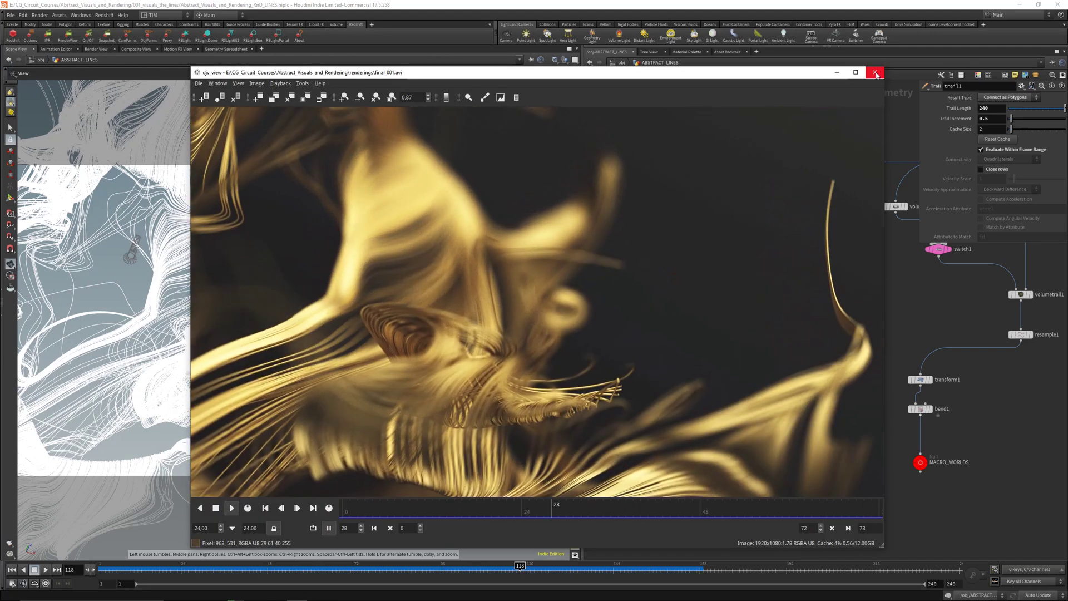
key(alt+Tab)
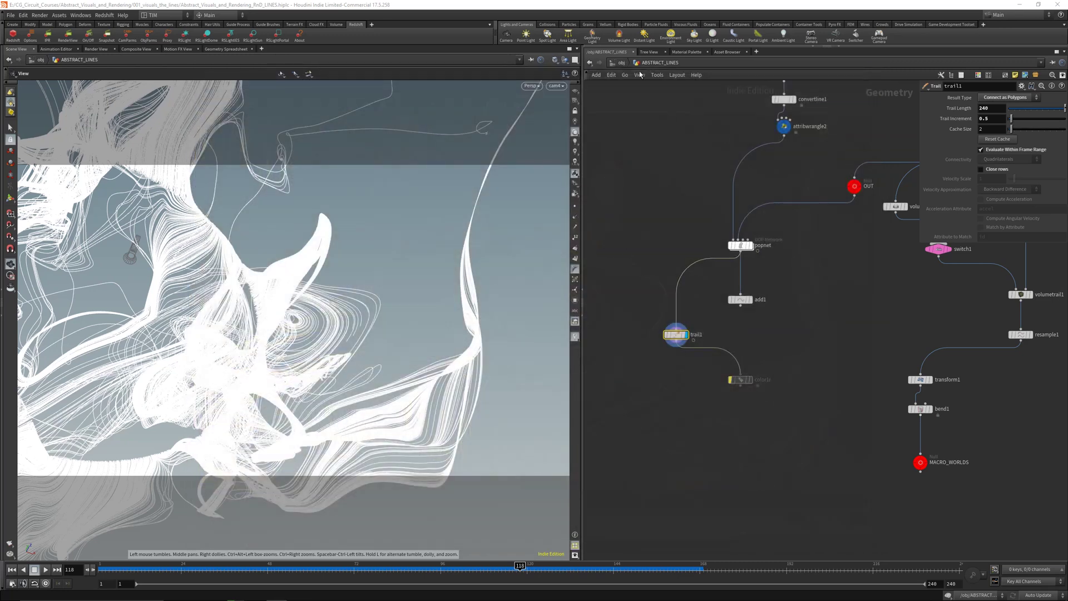
Go up to the object level and examine the line geometry outside the camera view.
key(u)
drag(472, 299, 425, 281)
click(706, 296)
right_drag(401, 128, 384, 295)
drag(384, 294, 319, 298)
right_drag(319, 298, 321, 100)
middle_drag(741, 339, 631, 356)
Enter the ABSTRACT_LINES network, display the MACRO_WORLDS output and examine its geometry from several sides.
double_click(722, 300)
drag(876, 442, 975, 493)
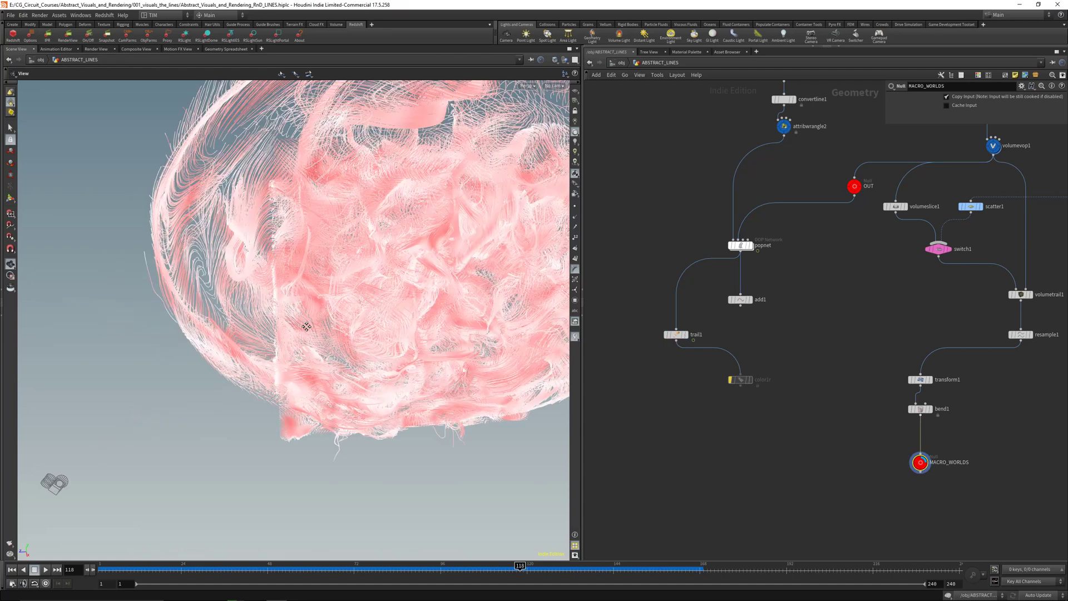
drag(355, 266, 363, 300)
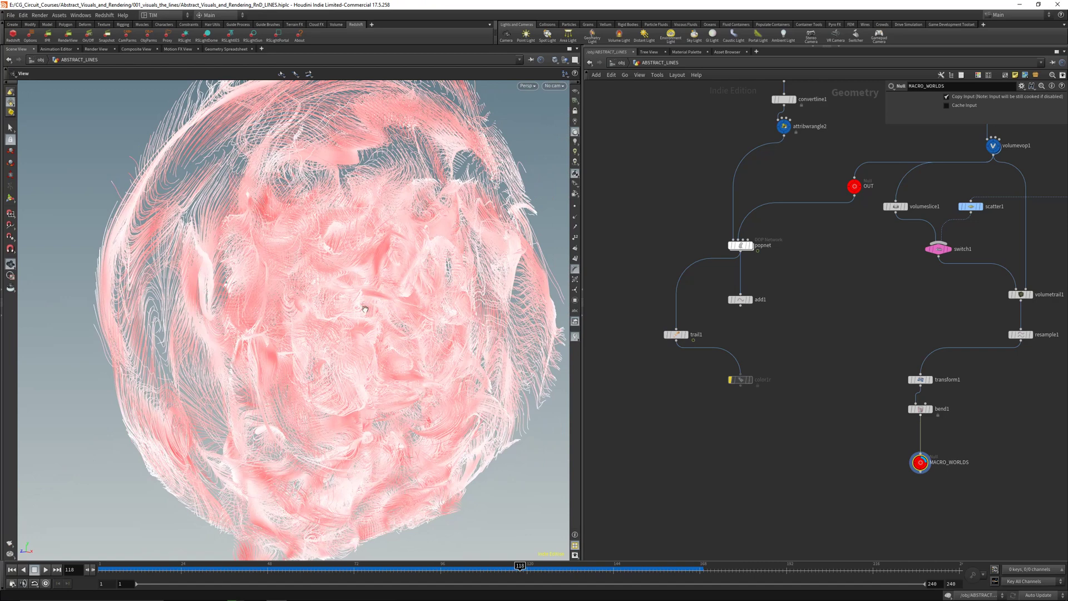
drag(365, 308, 393, 306)
middle_drag(394, 305, 303, 335)
right_drag(303, 335, 284, 319)
drag(284, 319, 513, 399)
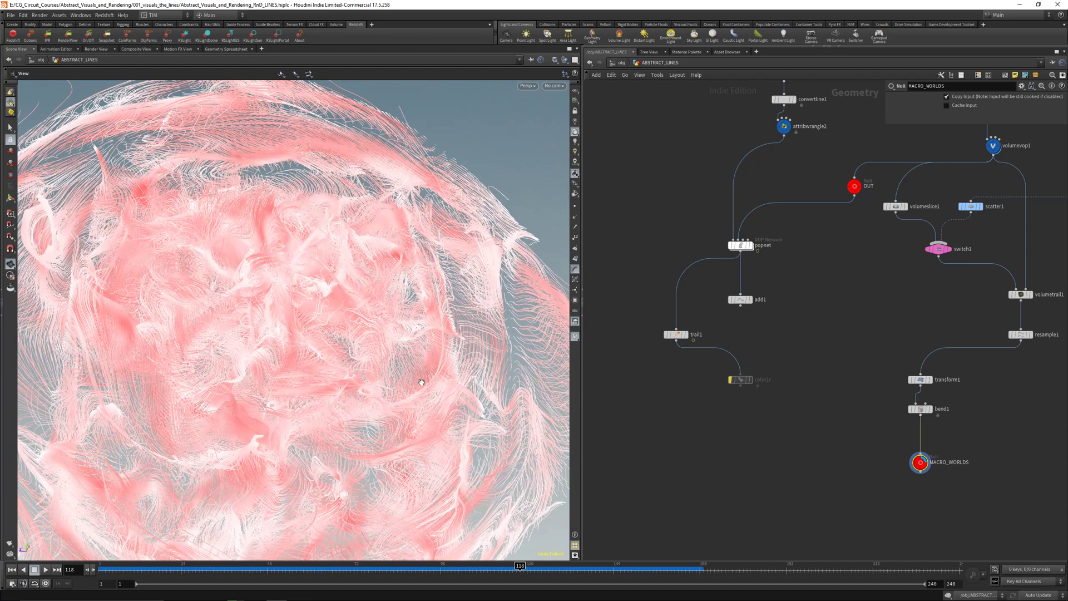
scroll(265, 342, down, 1)
Display the MACRO_WORLDS1 output and examine its long fibre-covered shape from several sides.
middle_drag(777, 429, 590, 399)
middle_drag(1048, 454, 570, 423)
drag(729, 395, 822, 346)
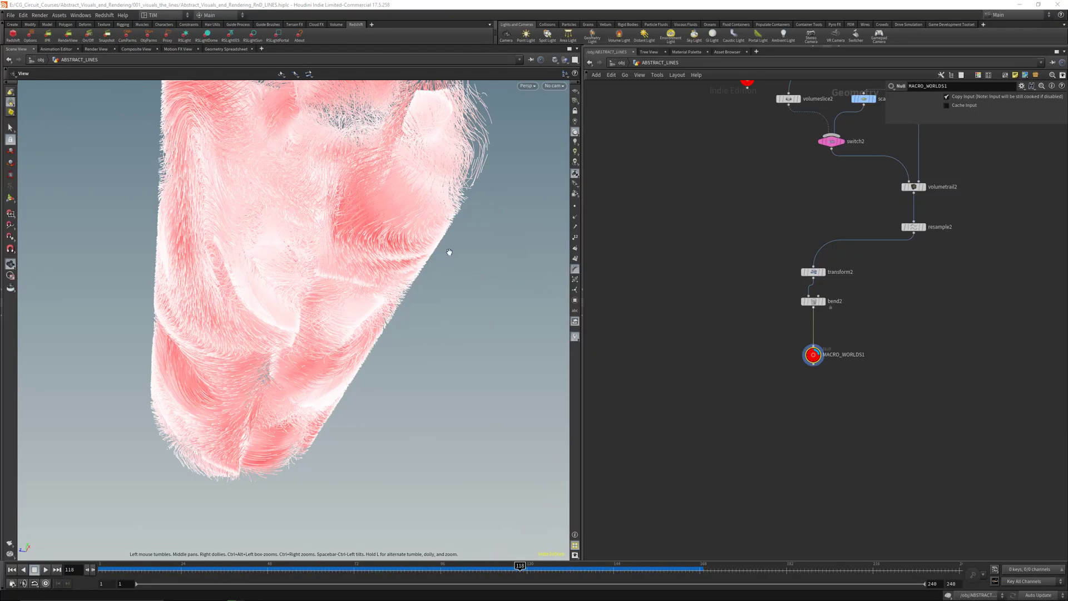
drag(448, 251, 360, 288)
right_drag(360, 288, 349, 334)
middle_drag(341, 291, 371, 308)
Return to the object level and examine the scene's cameras, Redshift, output and light nodes along with the displayed fibre geometry.
click(620, 63)
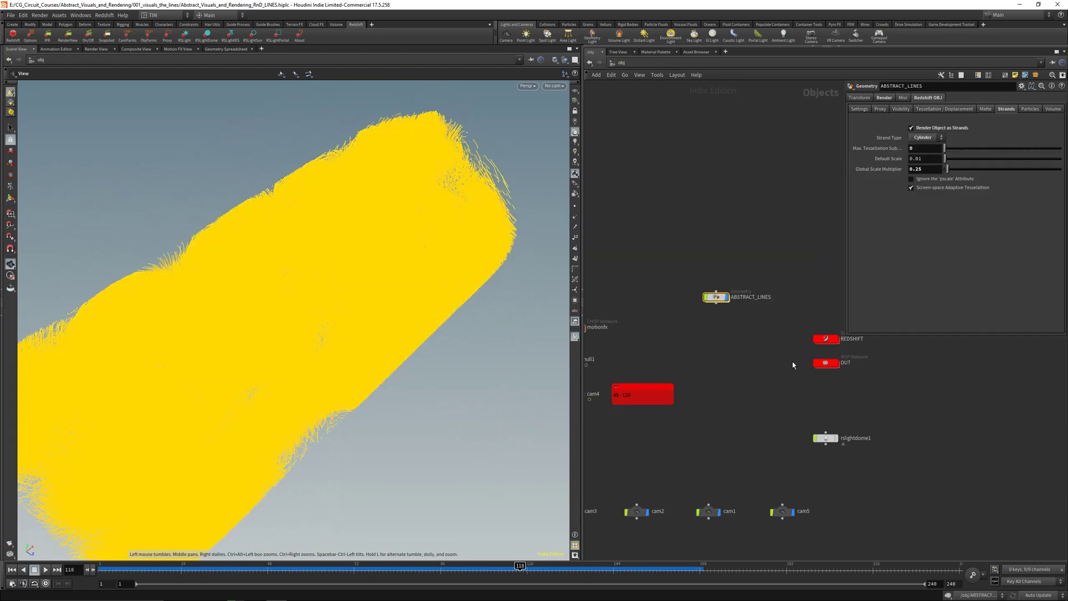
scroll(761, 387, down, 2)
middle_drag(729, 391, 754, 367)
drag(813, 294, 846, 383)
middle_drag(786, 362, 772, 360)
click(749, 356)
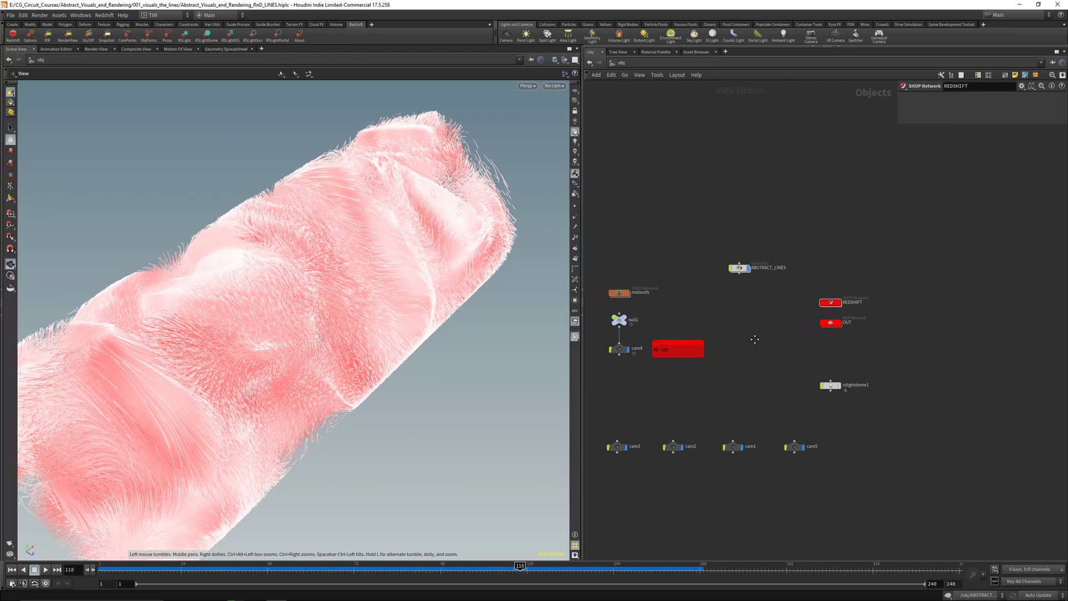
drag(373, 268, 170, 296)
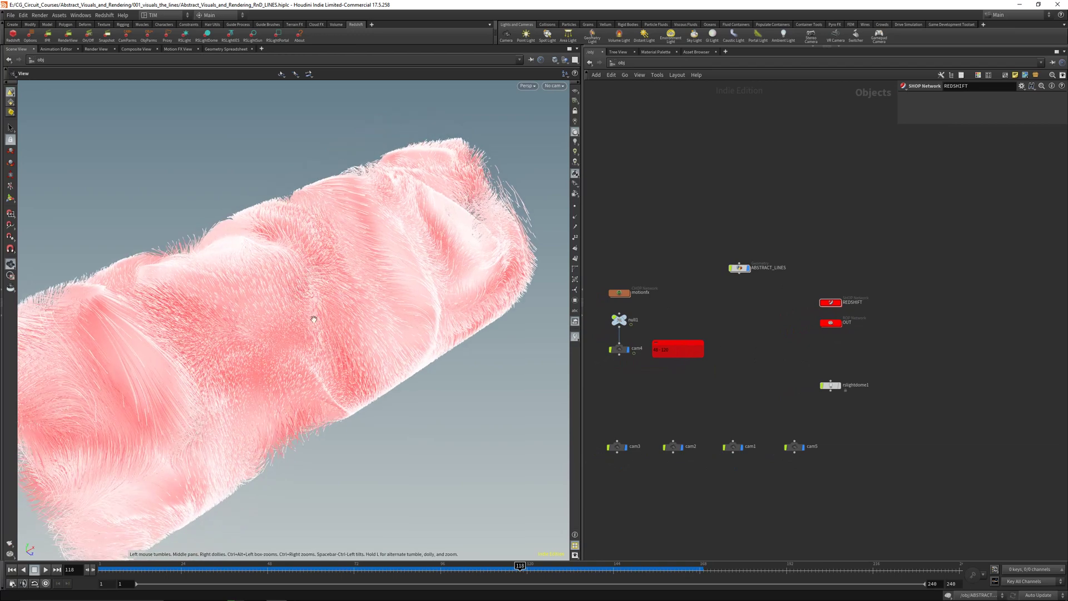
middle_drag(224, 369, 285, 342)
right_drag(285, 342, 303, 398)
middle_drag(464, 293, 421, 305)
right_drag(424, 276, 425, 289)
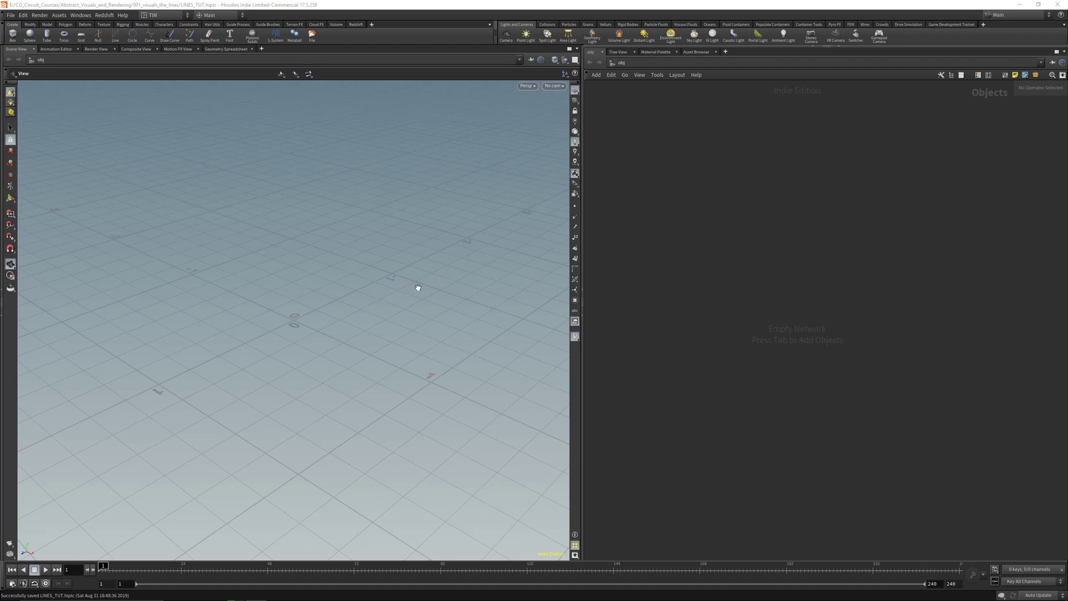
Widen the network editor of the empty LINES_TUT scene by shrinking the viewport beside it.
drag(415, 289, 285, 359)
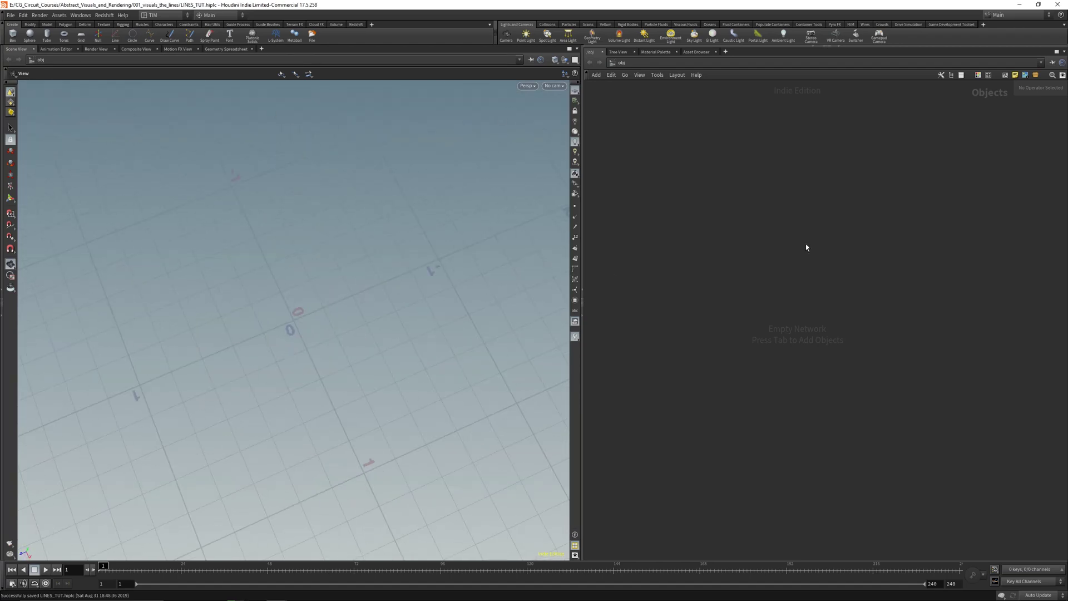
drag(582, 305, 477, 299)
drag(286, 345, 320, 278)
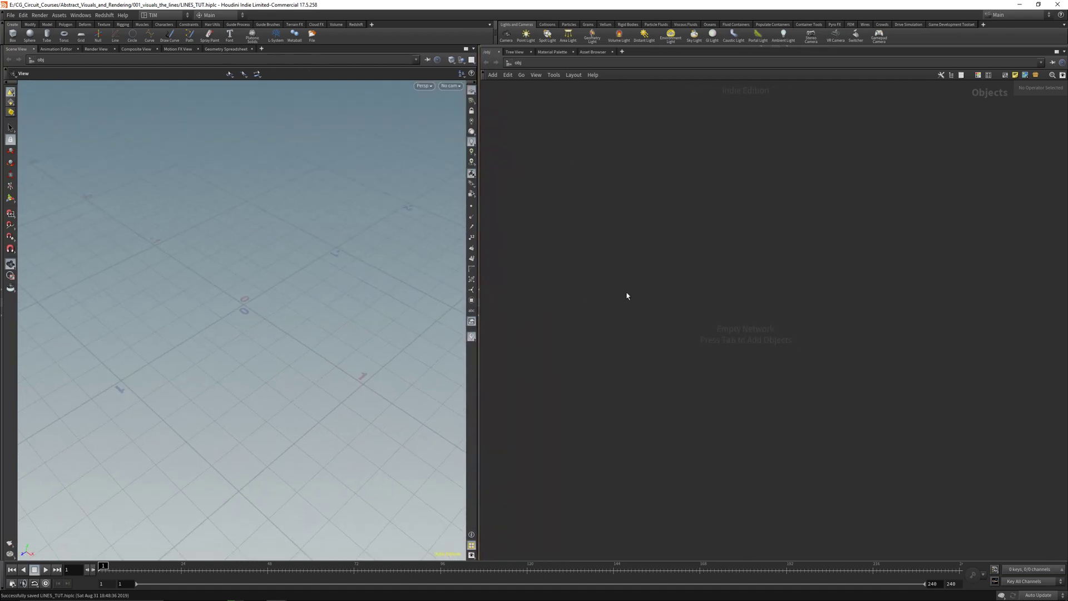
Add a Geometry object to the empty object network.
key(Tab)
text(ge)
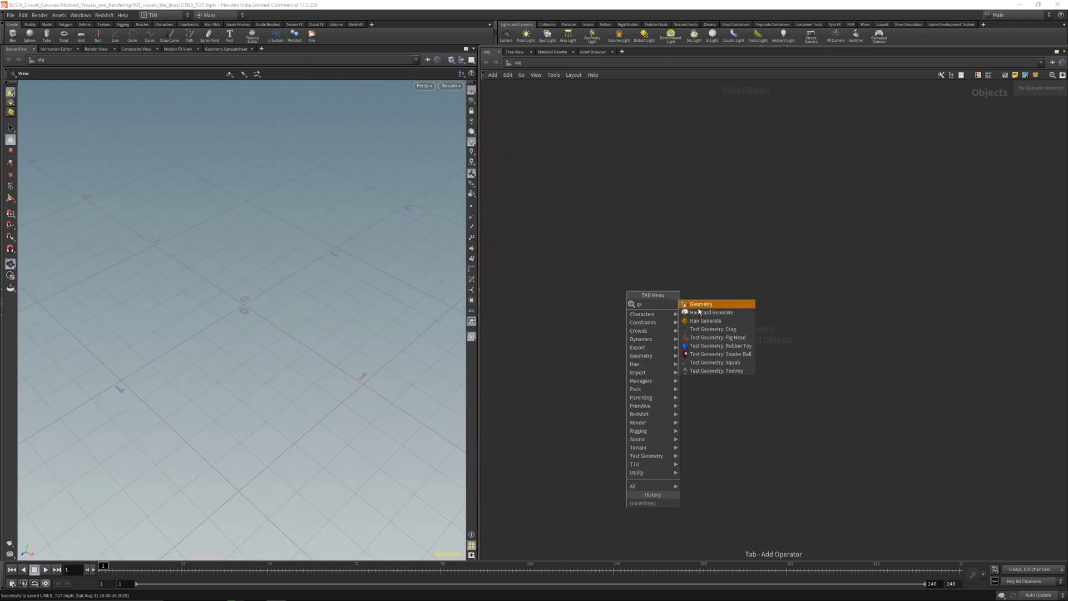
click(700, 304)
click(651, 292)
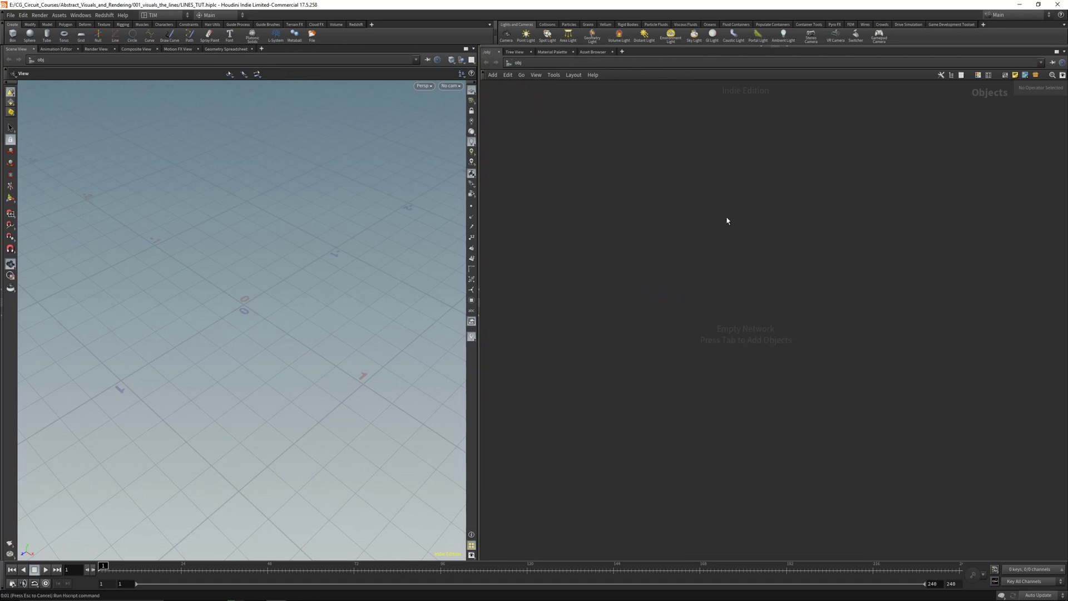
Rename the new Geometry object as LINES.
scroll(658, 272, up, 3)
click(687, 291)
click(673, 288)
click(703, 290)
drag(729, 288, 654, 288)
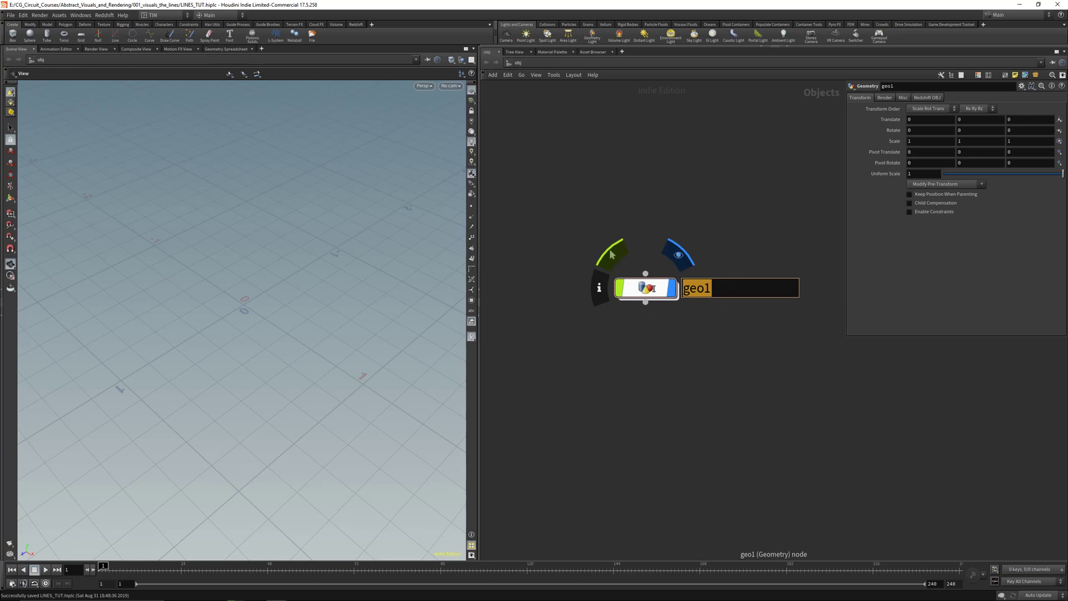
text(LINES)
key(Return)
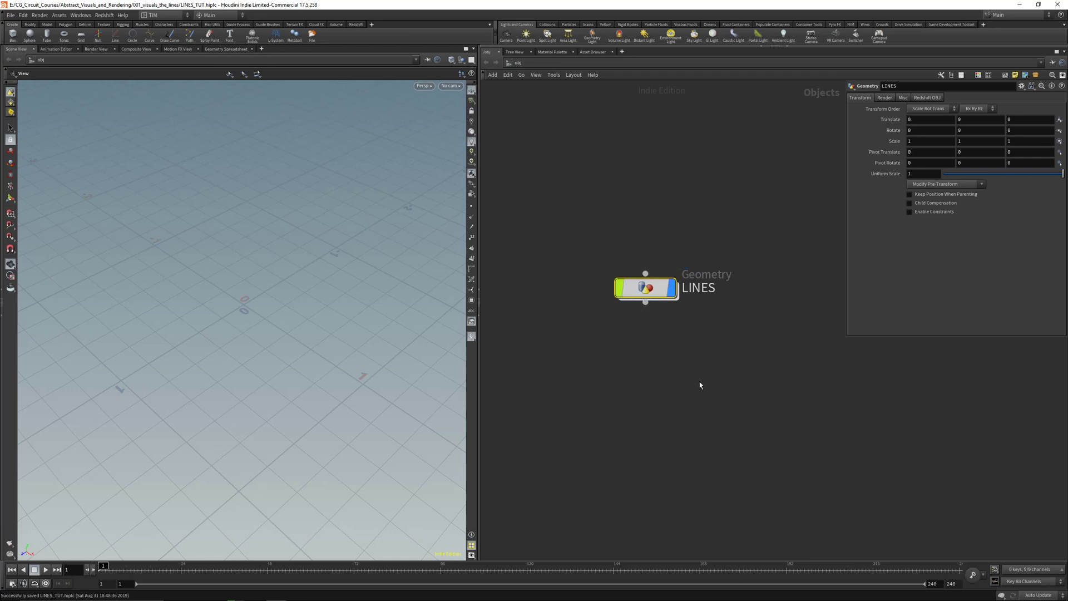
Colour the LINES node black and give it the circular node shape.
key(c)
click(1009, 555)
key(s)
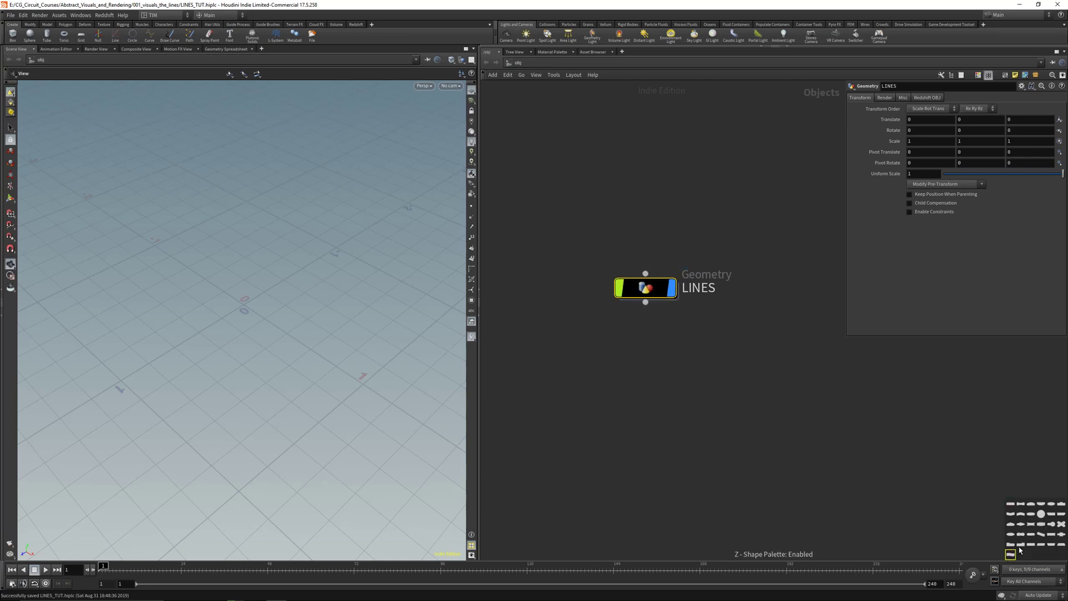
click(1040, 513)
click(856, 455)
key(c)
key(c)
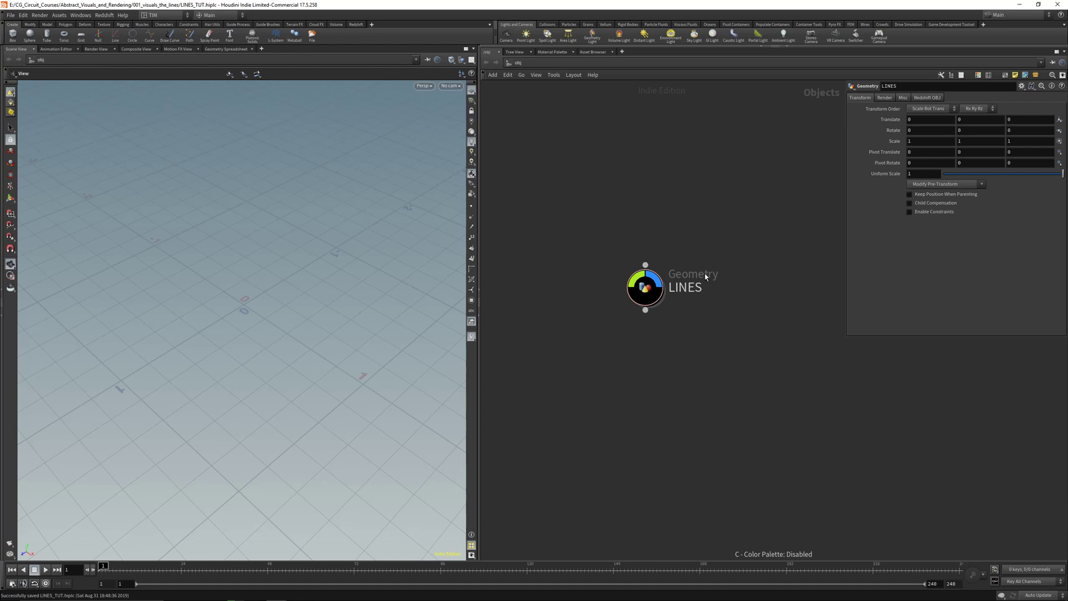
Look up the network editor's Shapes and Colors palette options, show both palettes and hide them again.
click(535, 75)
click(536, 75)
click(554, 75)
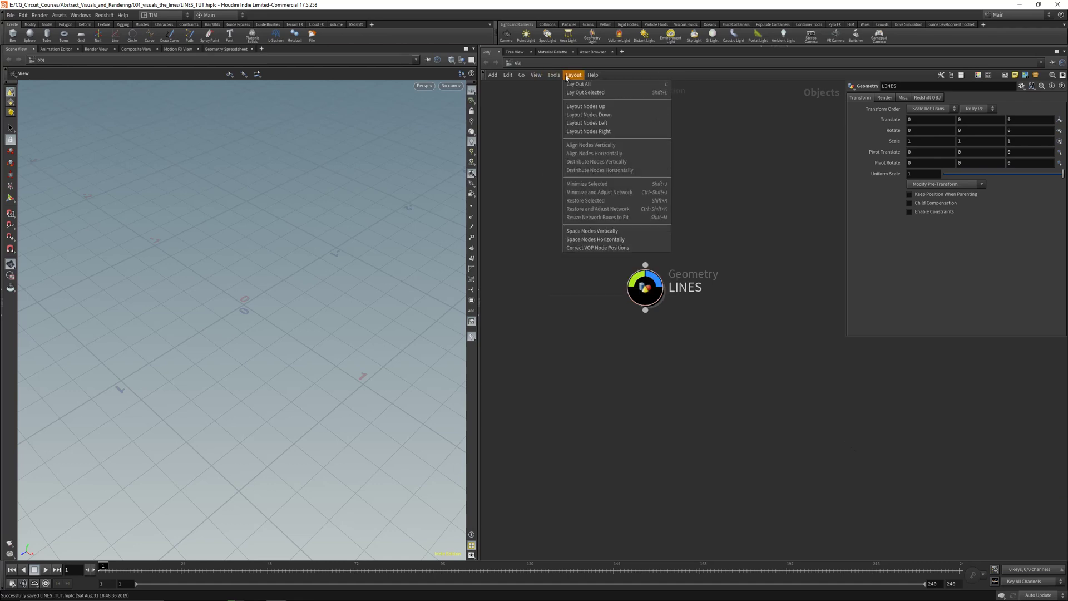
click(567, 76)
click(508, 75)
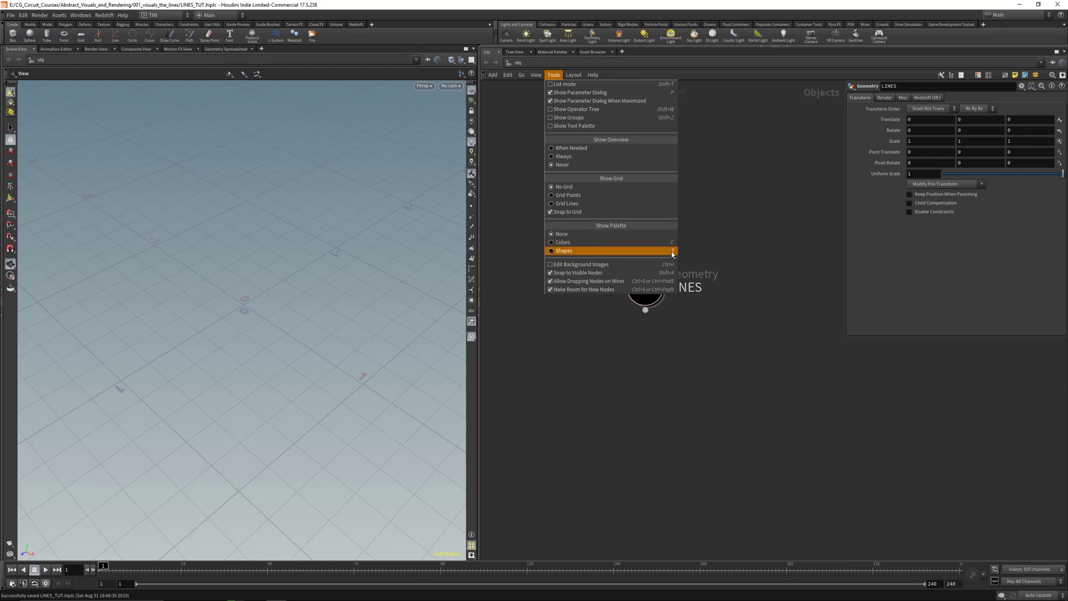
click(646, 254)
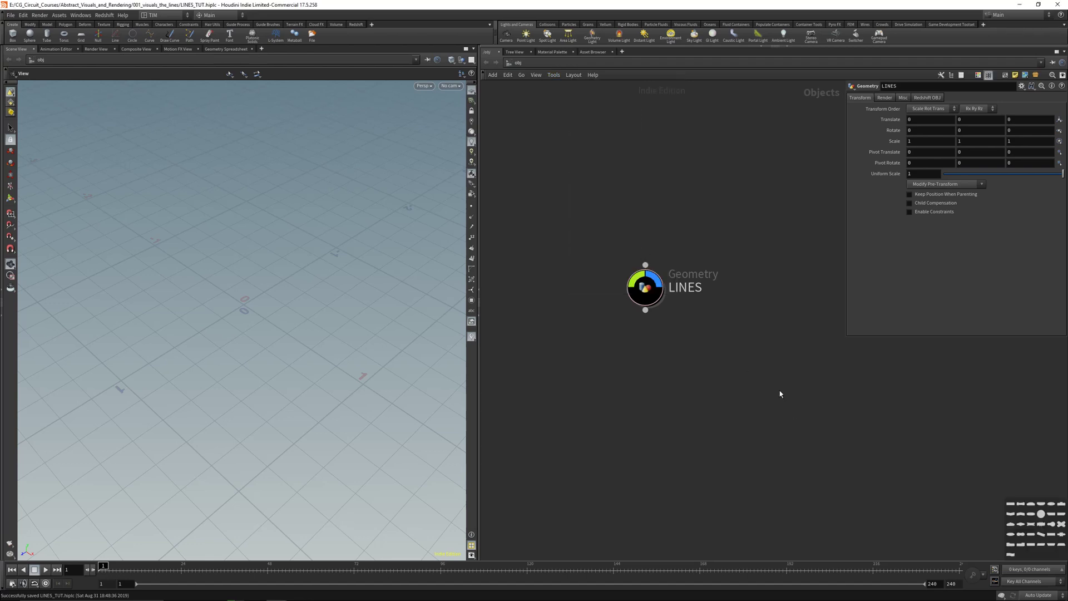
key(c)
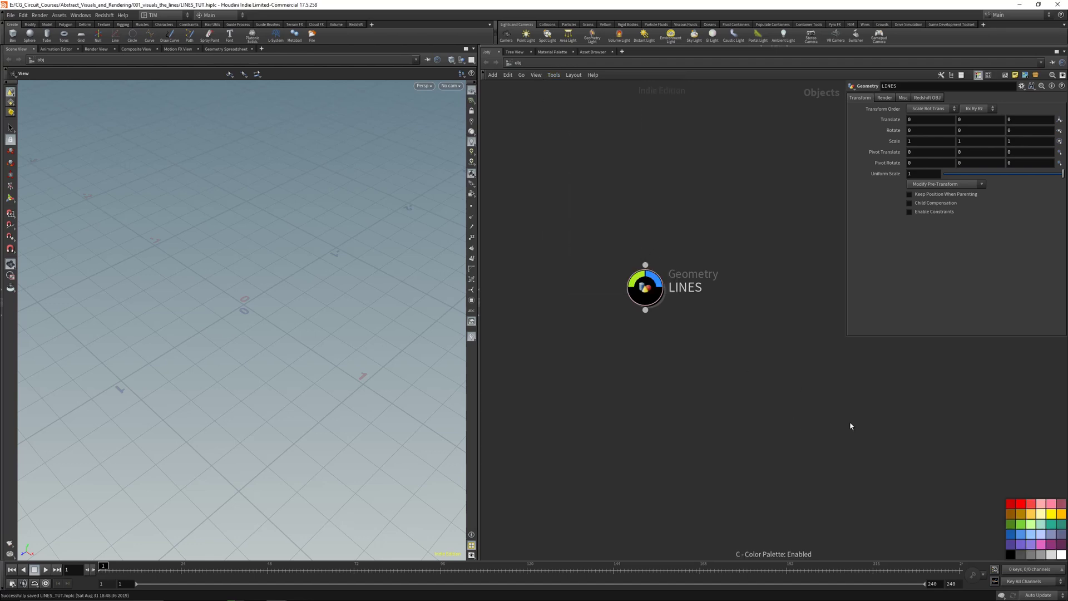
key(c)
Go inside the LINES object and add a Circle node, framing it in the viewport.
scroll(703, 348, down, 3)
middle_drag(716, 338, 717, 317)
double_click(660, 285)
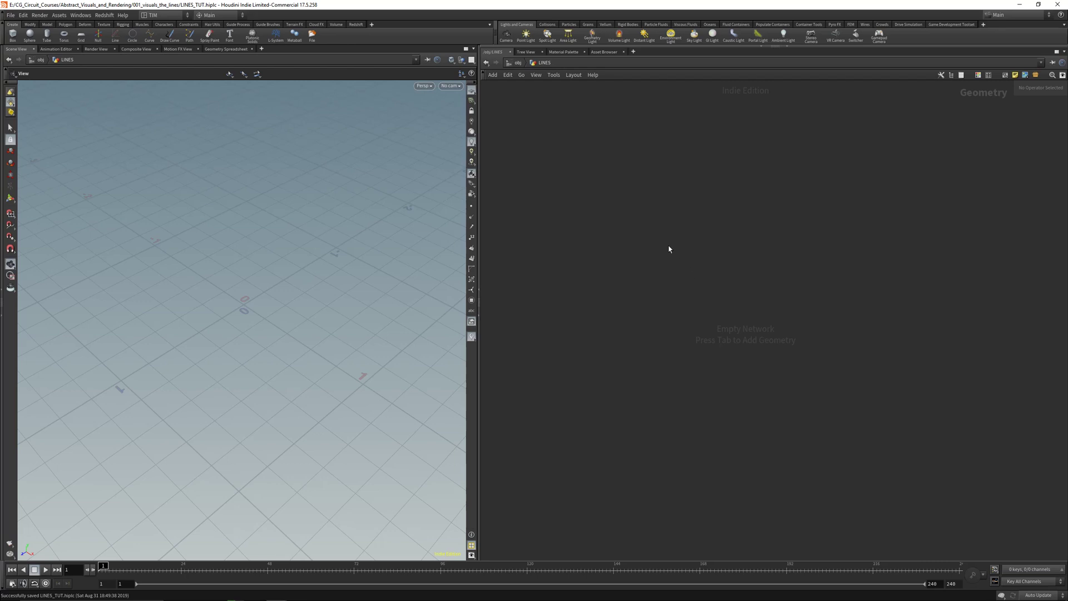
key(Tab)
text(ci)
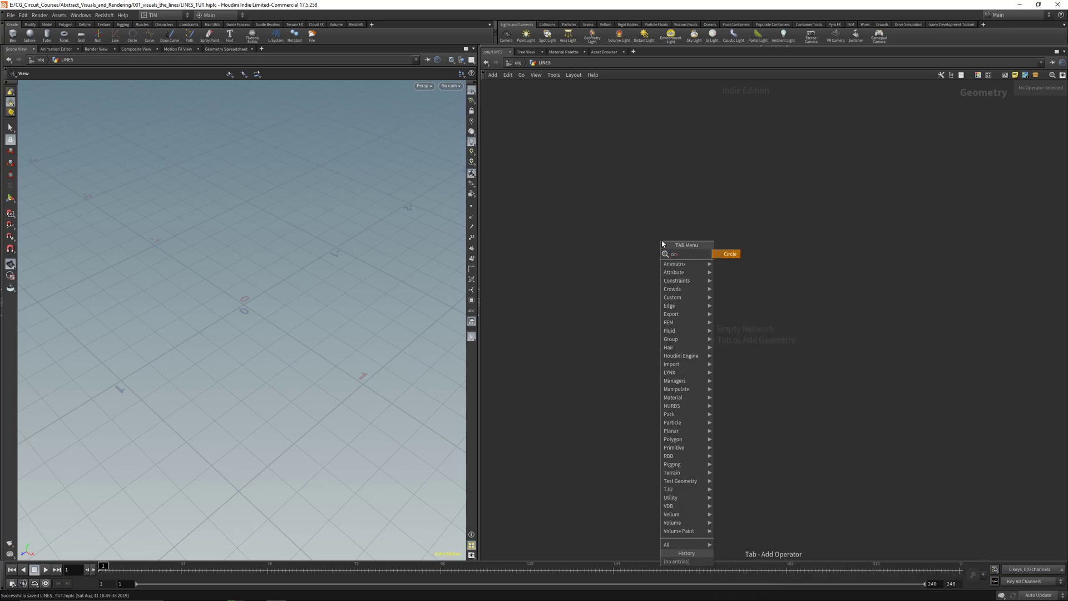
key(Return)
click(662, 240)
key(g)
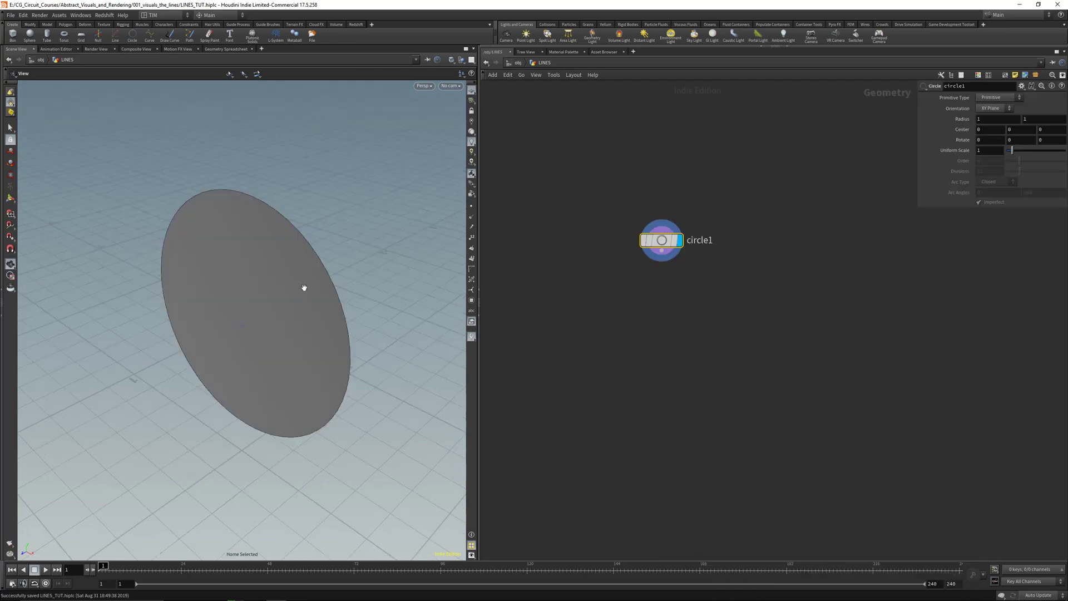
Change the circle's primitive type to Polygon with 64 divisions.
drag(295, 289, 248, 261)
click(997, 98)
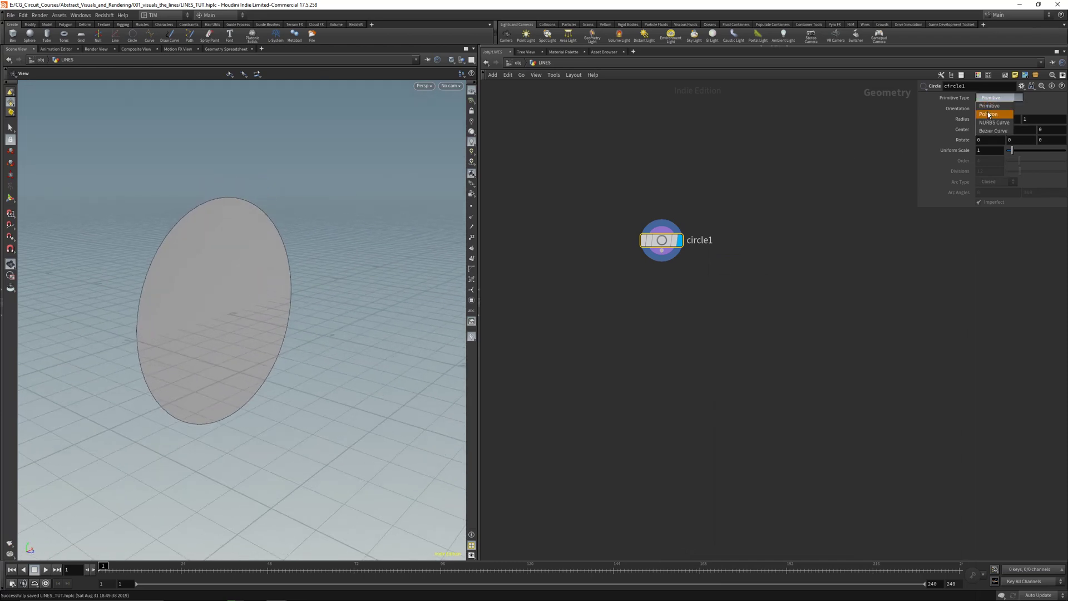
click(989, 114)
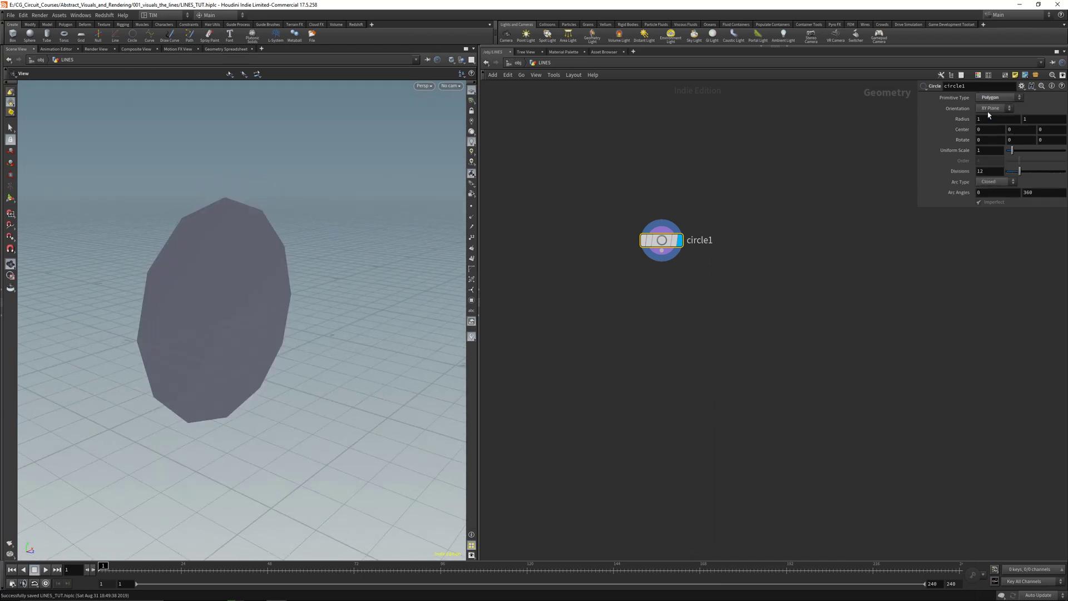
click(994, 172)
text(64)
key(Return)
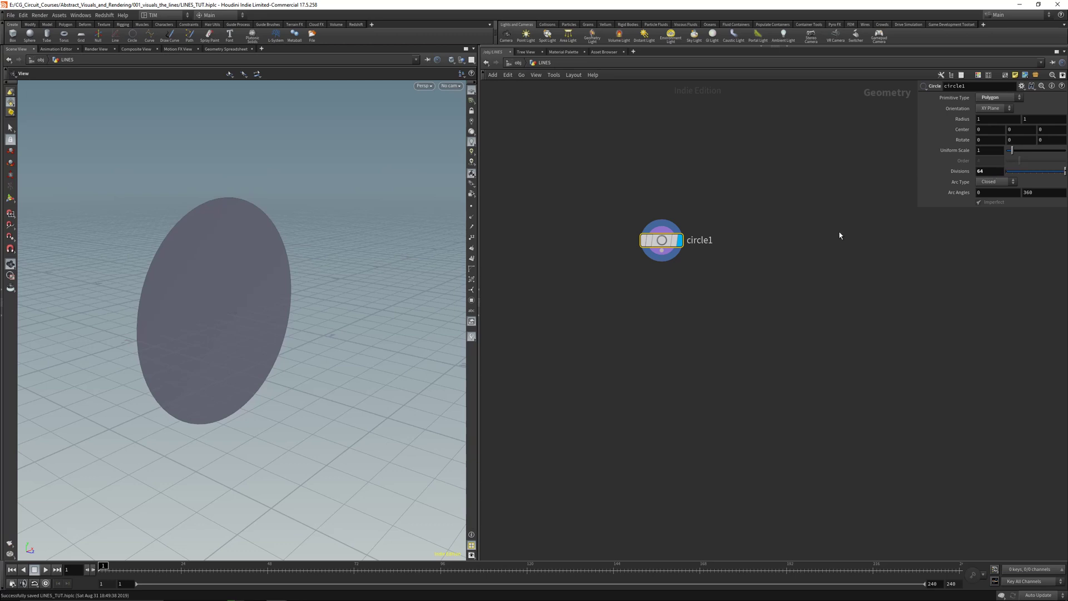
Set the circle's orientation to ZX Plane so that it lies flat, and save the scene.
click(993, 108)
click(994, 130)
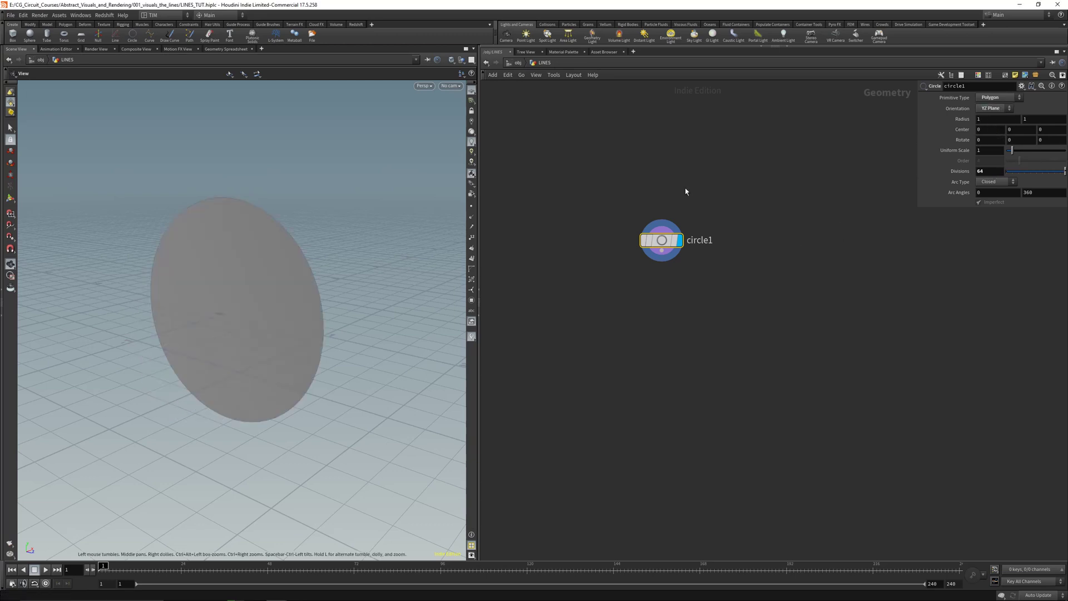
click(988, 109)
click(993, 136)
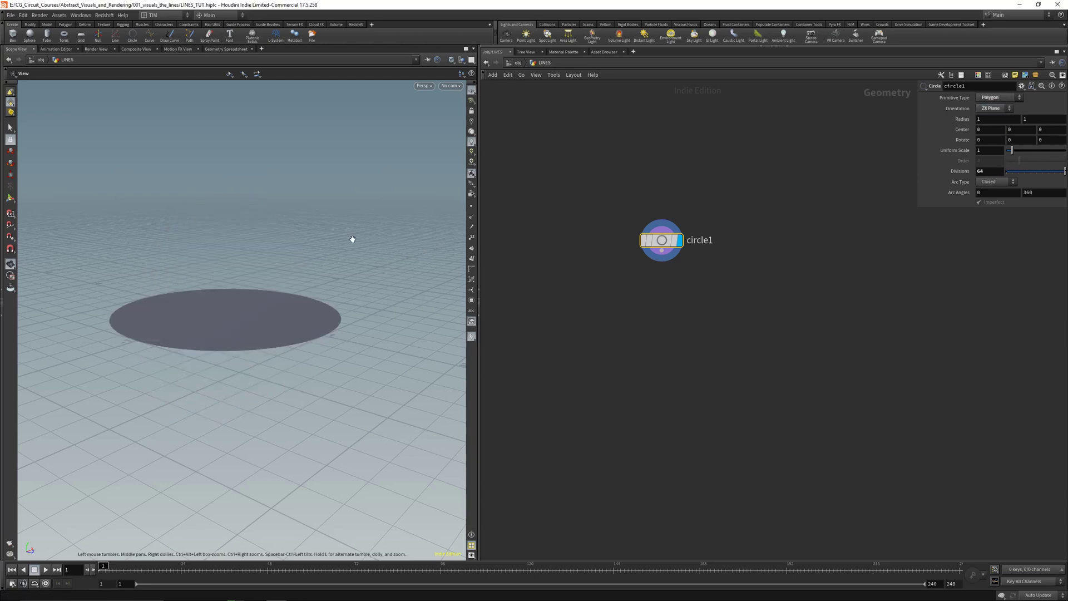
drag(336, 248, 267, 325)
right_drag(266, 325, 303, 312)
key(ctrl+s)
Add a PolyFrame node connected directly below circle1.
drag(661, 257, 635, 358)
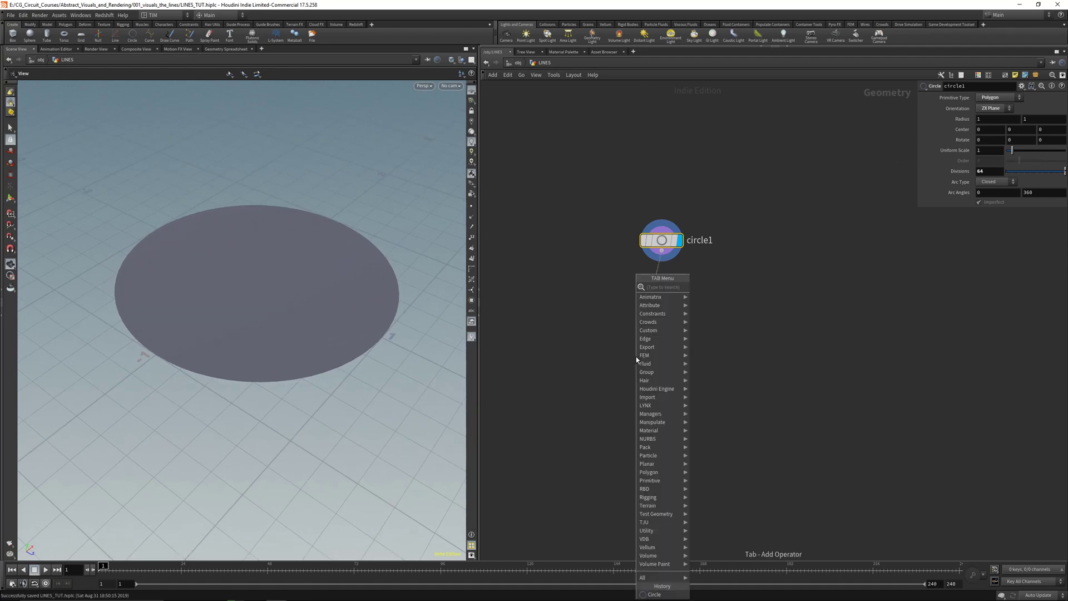
text(scat)
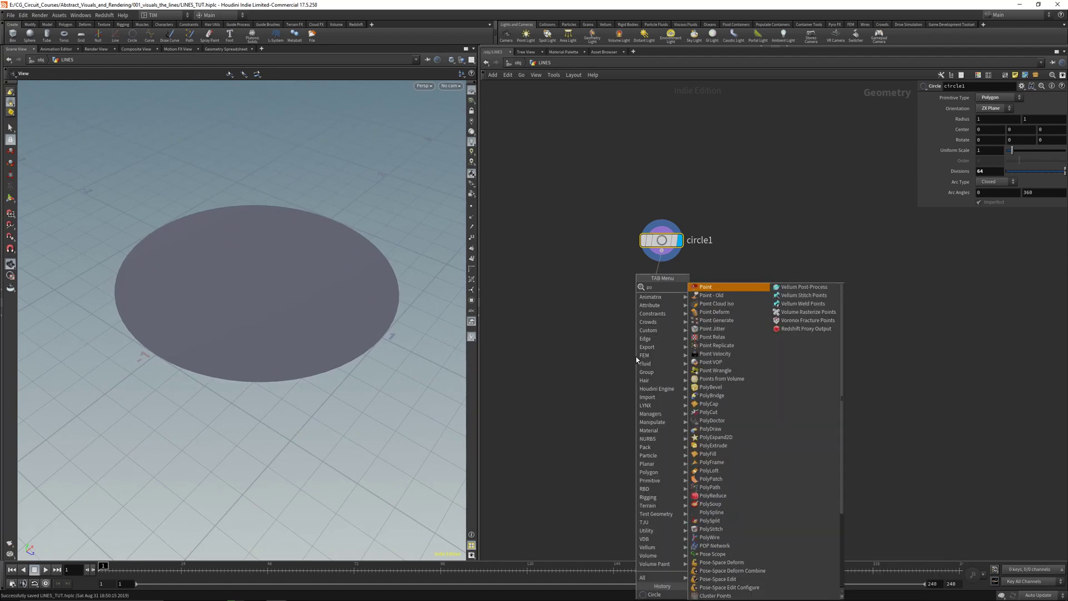
key(Return)
drag(637, 357, 661, 324)
Show the point normals in the viewport and inspect them around the circle.
click(471, 216)
drag(343, 298, 379, 321)
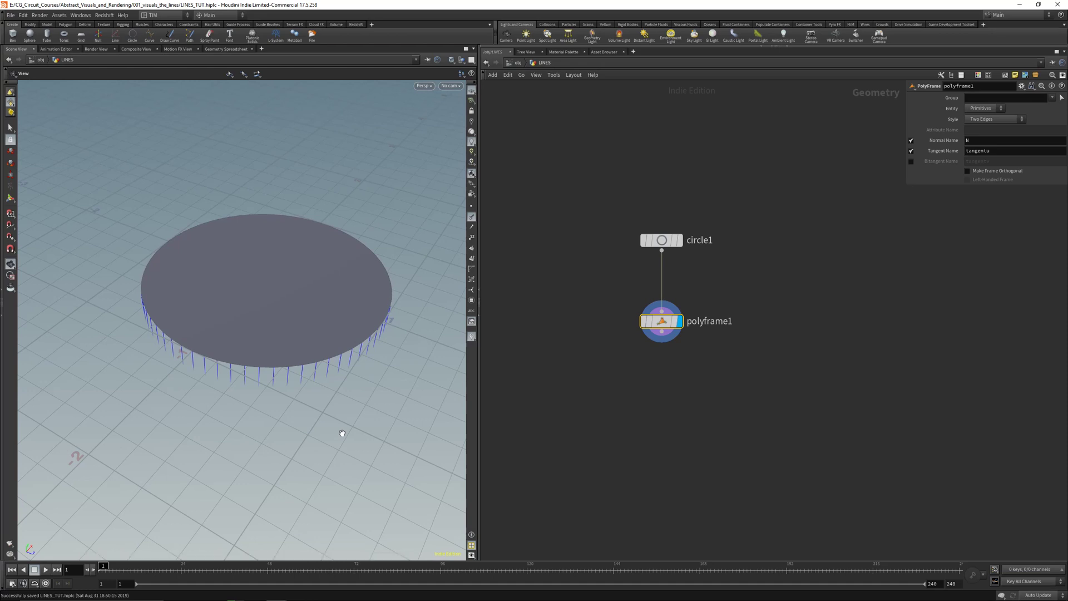
drag(342, 433, 360, 299)
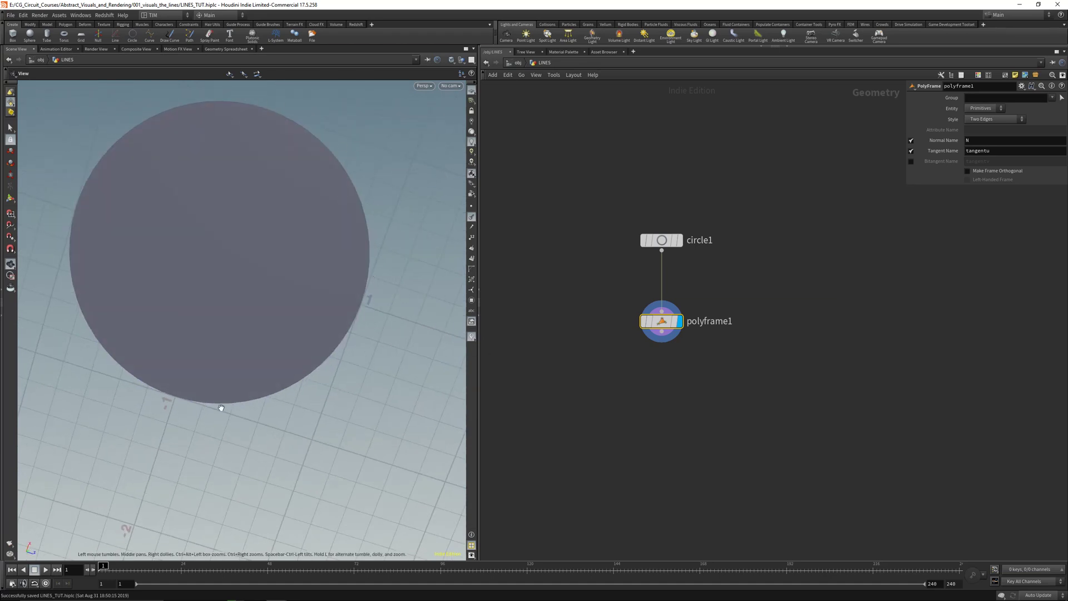
Disable polyframe1's normal output and name its tangent attribute N so the circle's normals follow the tangent.
drag(328, 385, 307, 303)
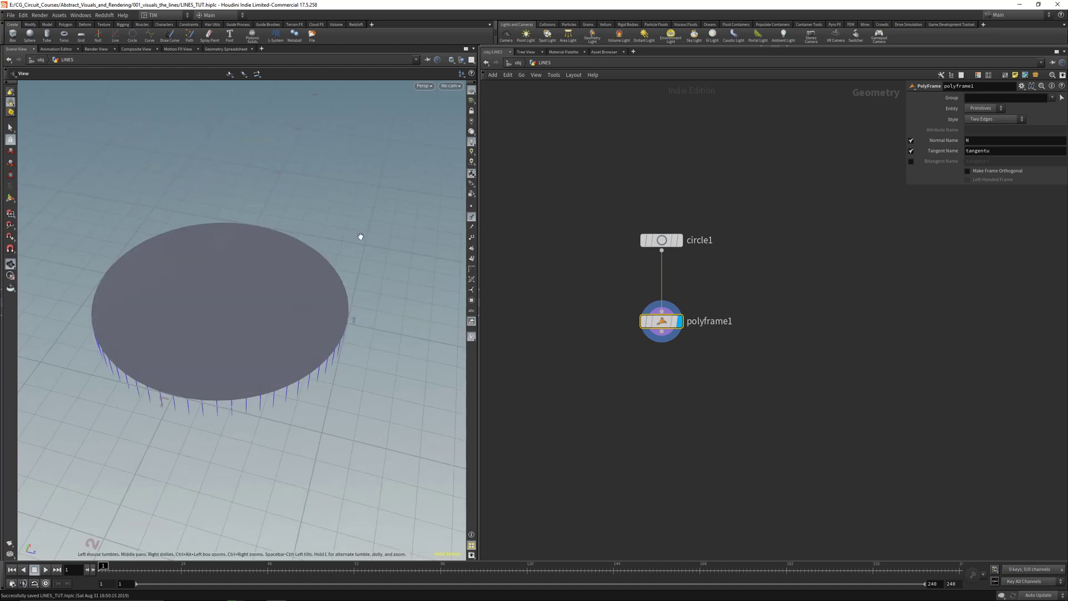
drag(312, 375, 306, 350)
middle_drag(305, 351, 303, 326)
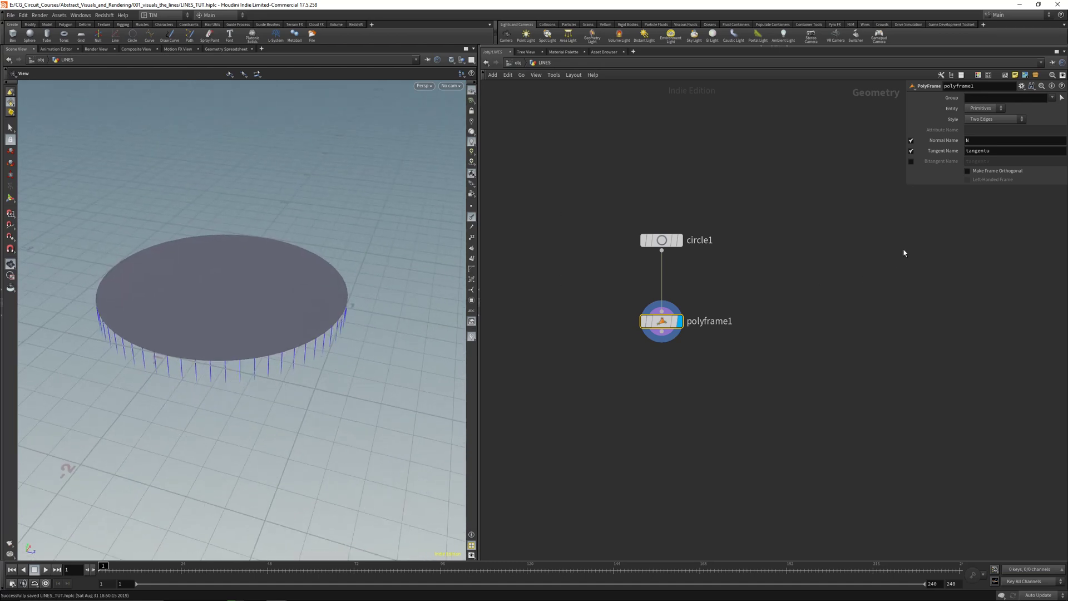
click(911, 141)
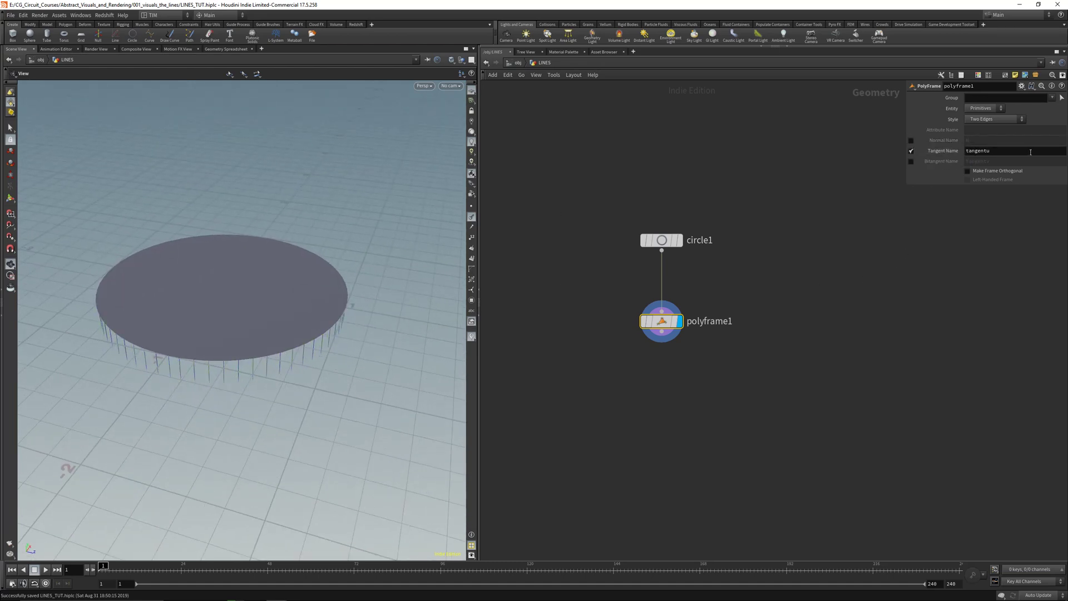
double_click(977, 151)
text(N)
key(Return)
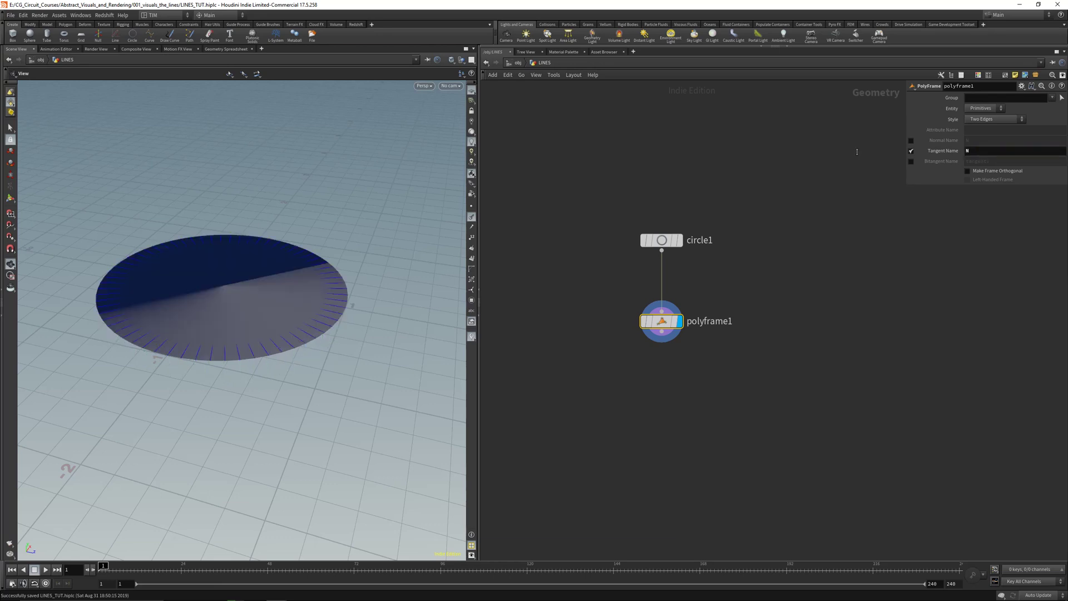
drag(353, 233, 334, 345)
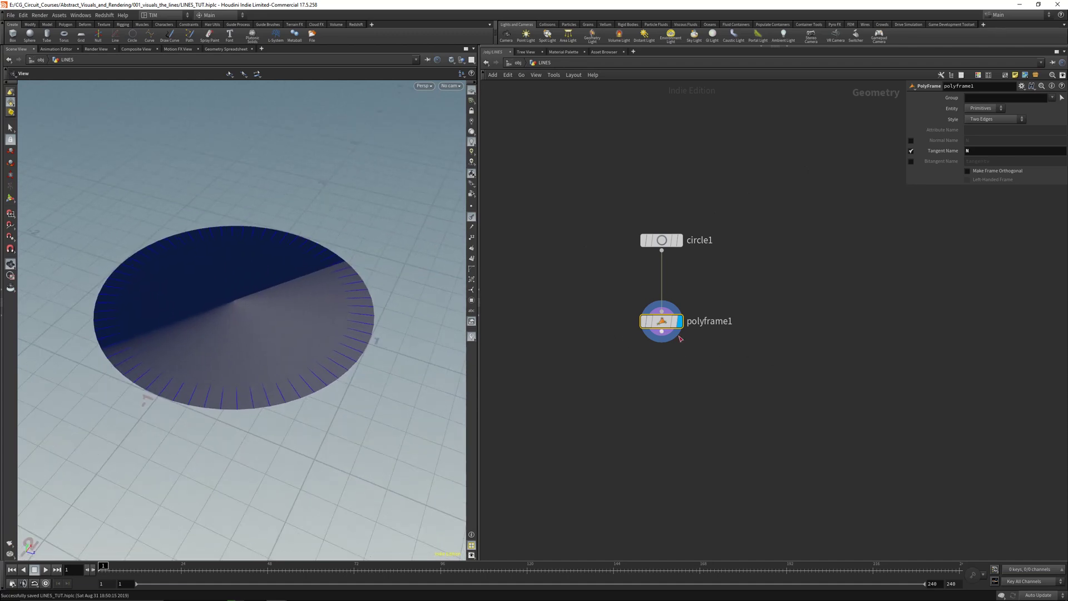
Add an Attribute Wrangle node connected directly below polyframe1 and align it with the chain.
key(Tab)
text(aw)
click(717, 279)
click(651, 396)
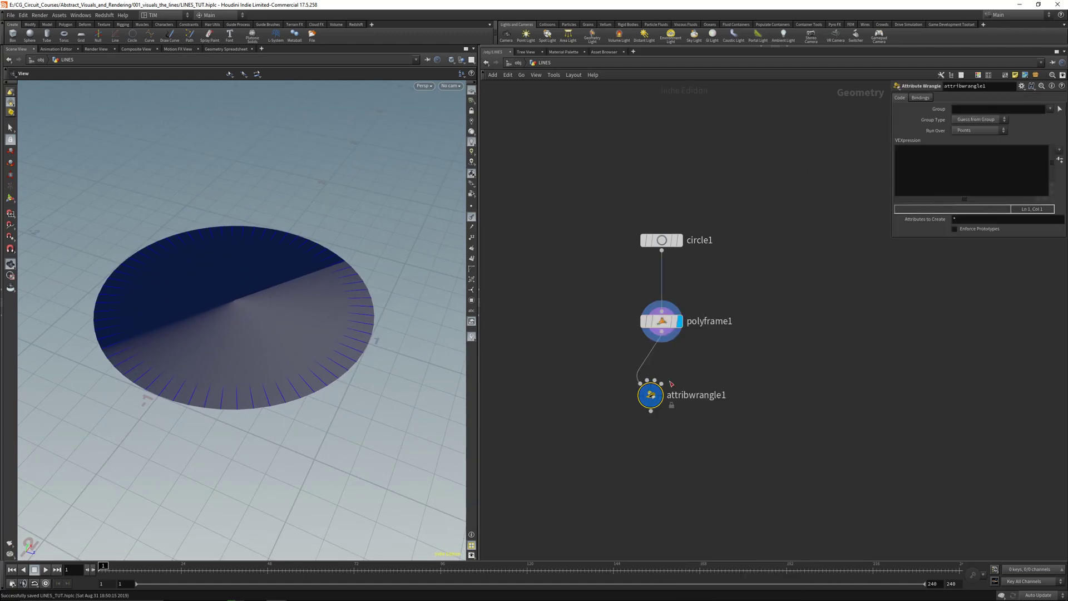
drag(659, 395, 670, 385)
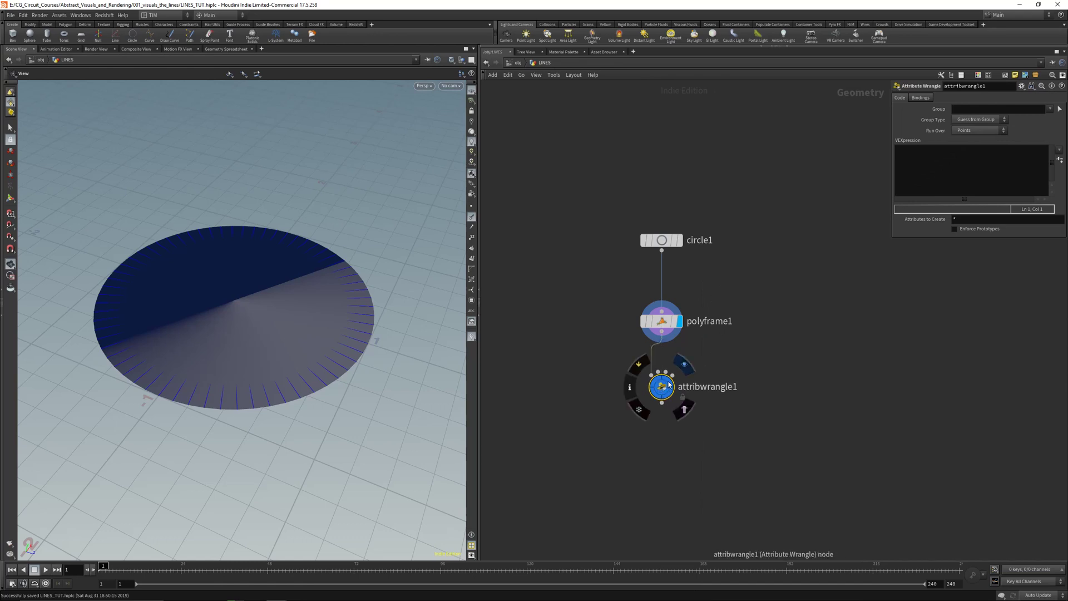
Display the wrangle and enter the expression @N = -@N; to flip the circle's normals outward.
click(916, 170)
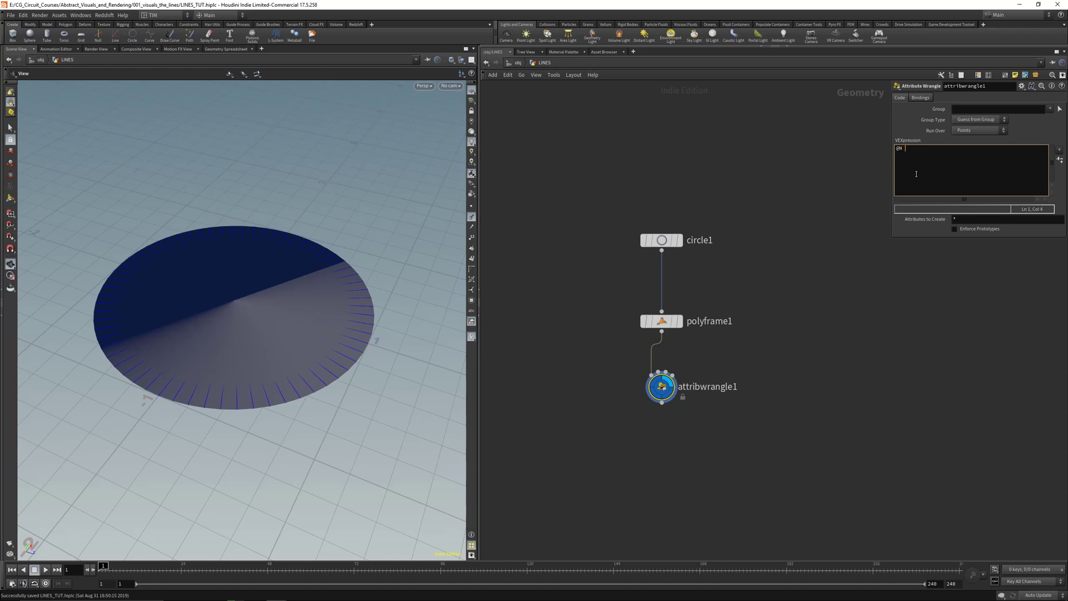
text(@N = -@N,)
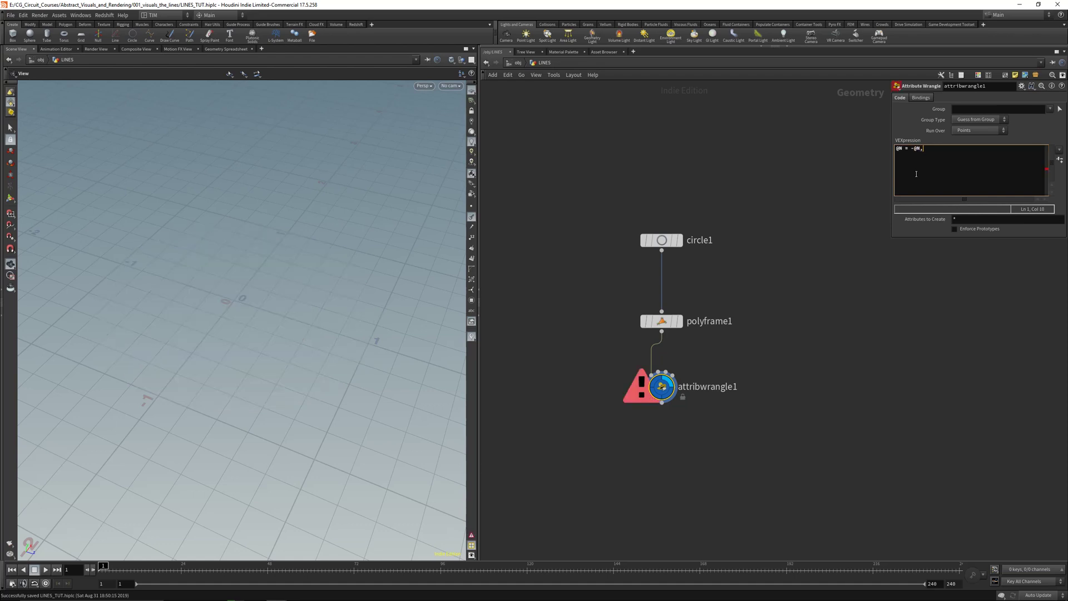
key(BackSpace)
key(ctrl+Return)
drag(236, 300, 304, 273)
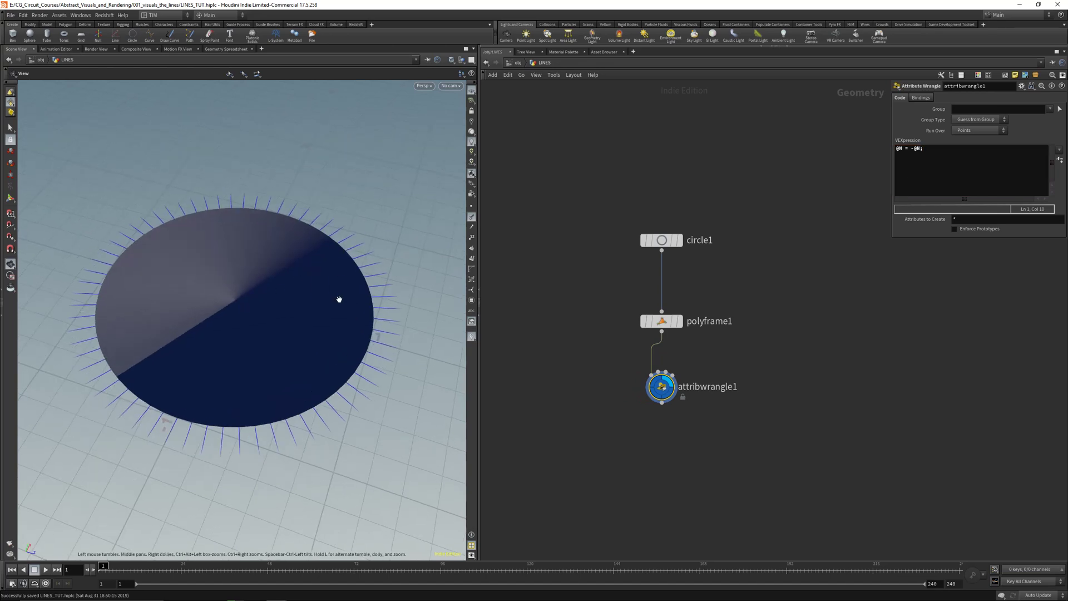
Rename the attribute wrangle to invert_normal.
middle_drag(656, 437, 650, 274)
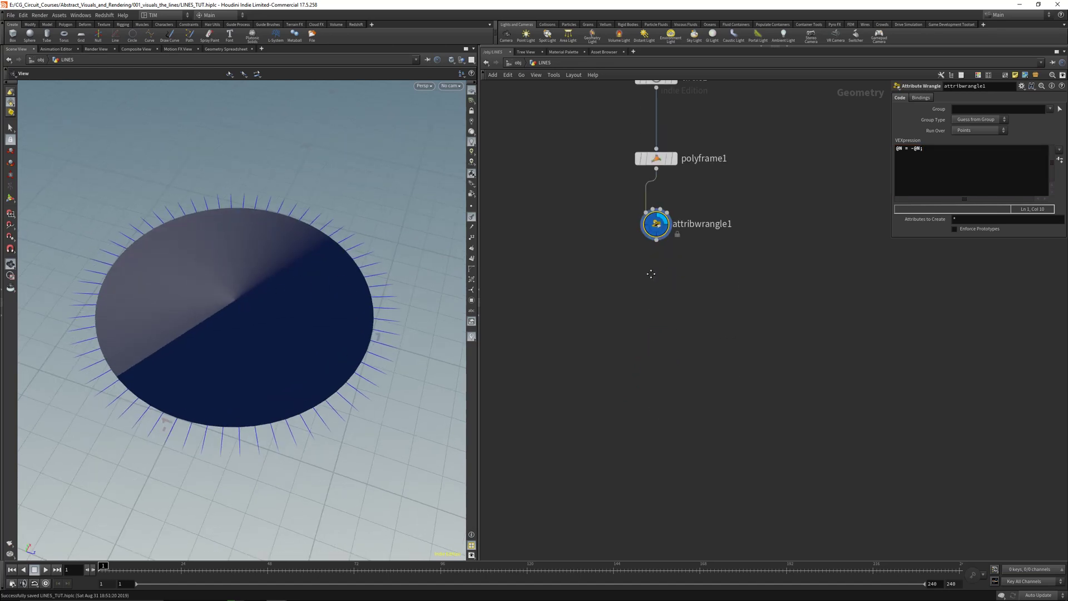
double_click(701, 235)
text(invert_)
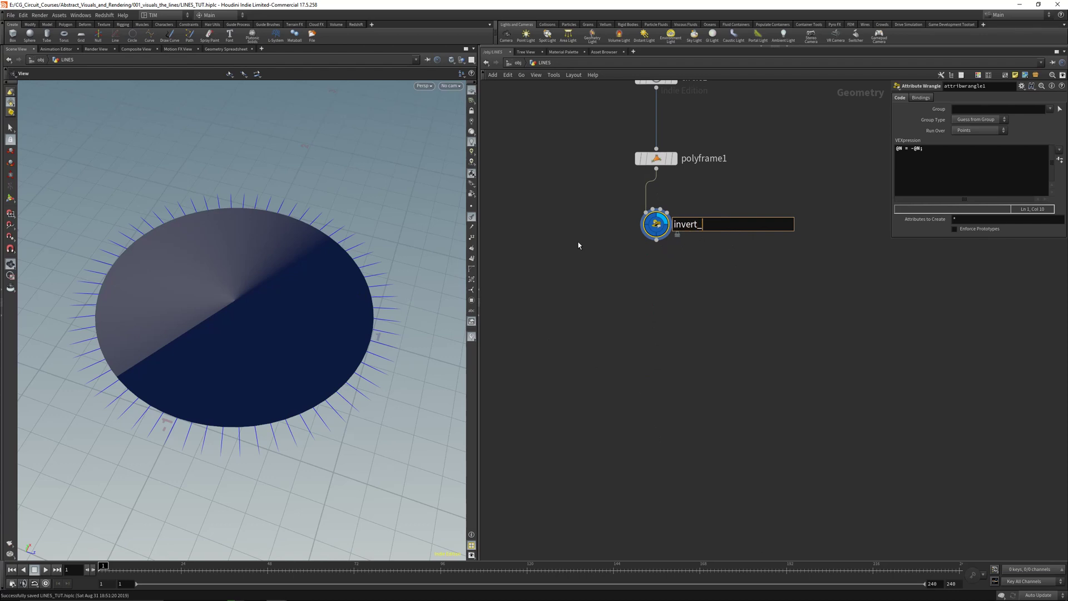
text(normal)
key(Return)
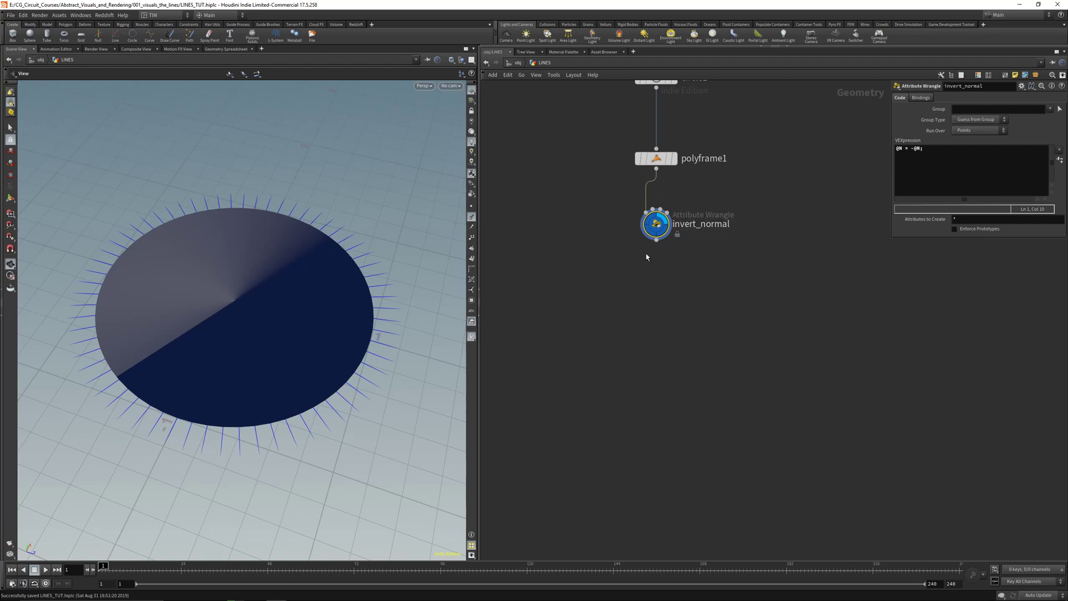
Add a Convert Line node directly below invert_normal and display it.
key(Tab)
text(conve)
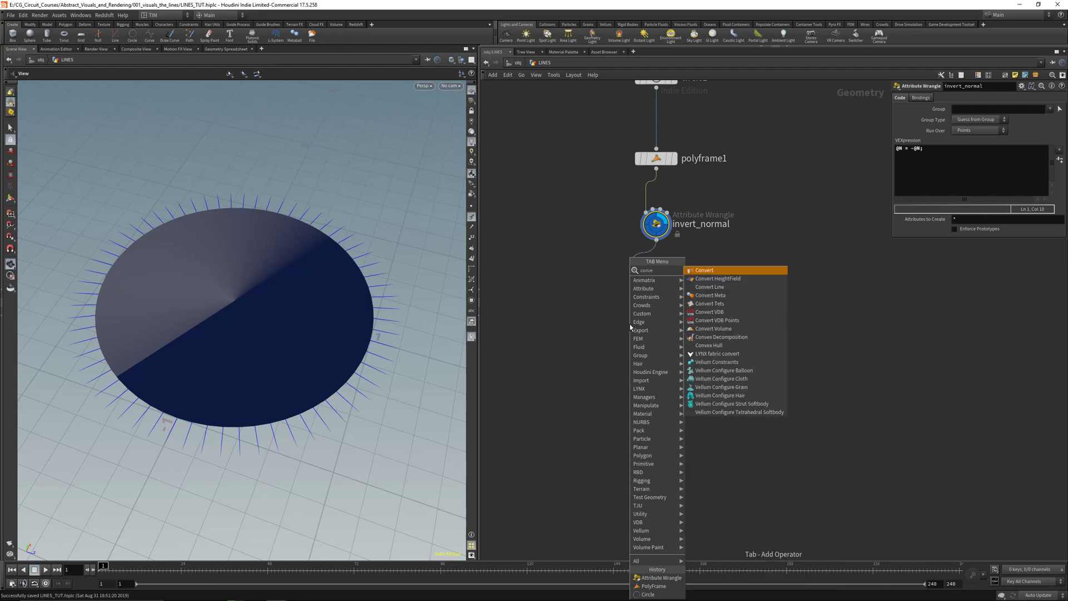
text(r)
key(Down)
key(Down)
key(Return)
click(630, 324)
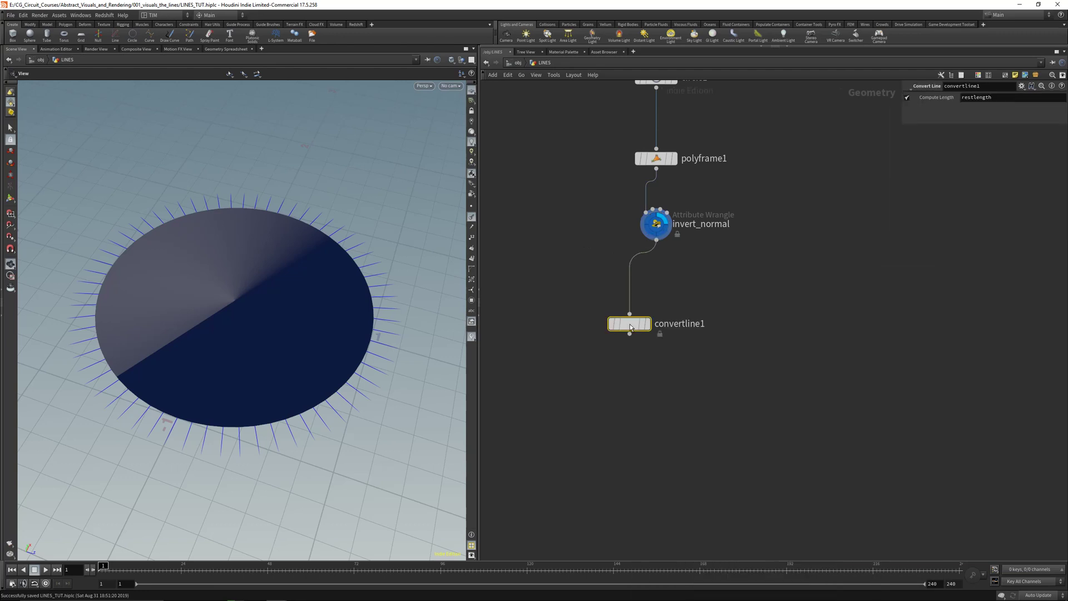
click(647, 322)
drag(633, 323, 661, 290)
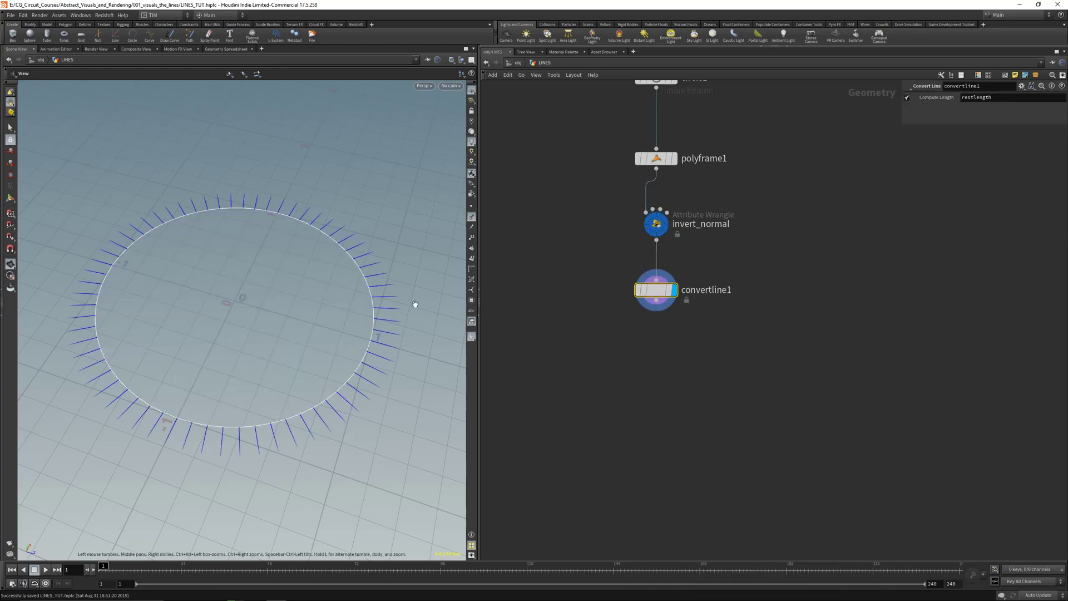
drag(404, 317, 423, 368)
Add an Attribute Wrangle below convertline1, display it, and name it create_velocity.
click(647, 305)
click(612, 379)
text(aw)
click(698, 265)
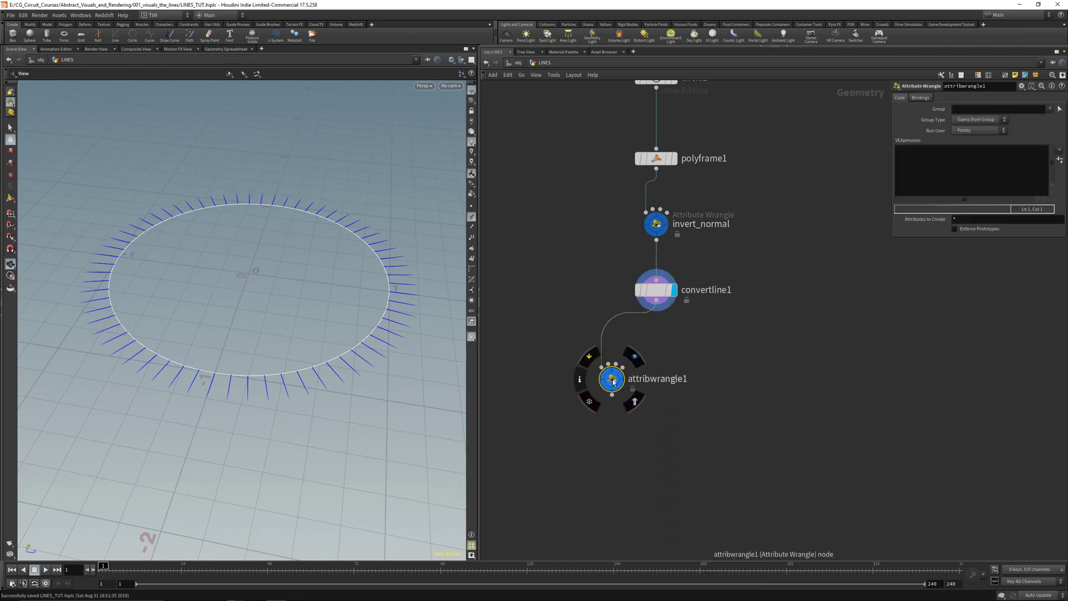
key(l)
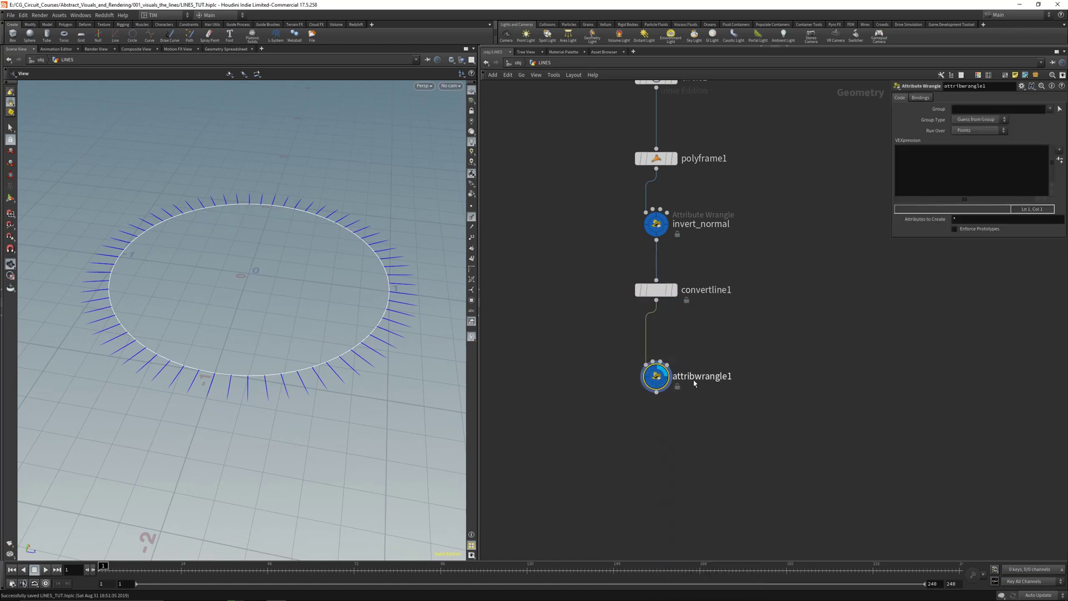
key(F2)
text(cr)
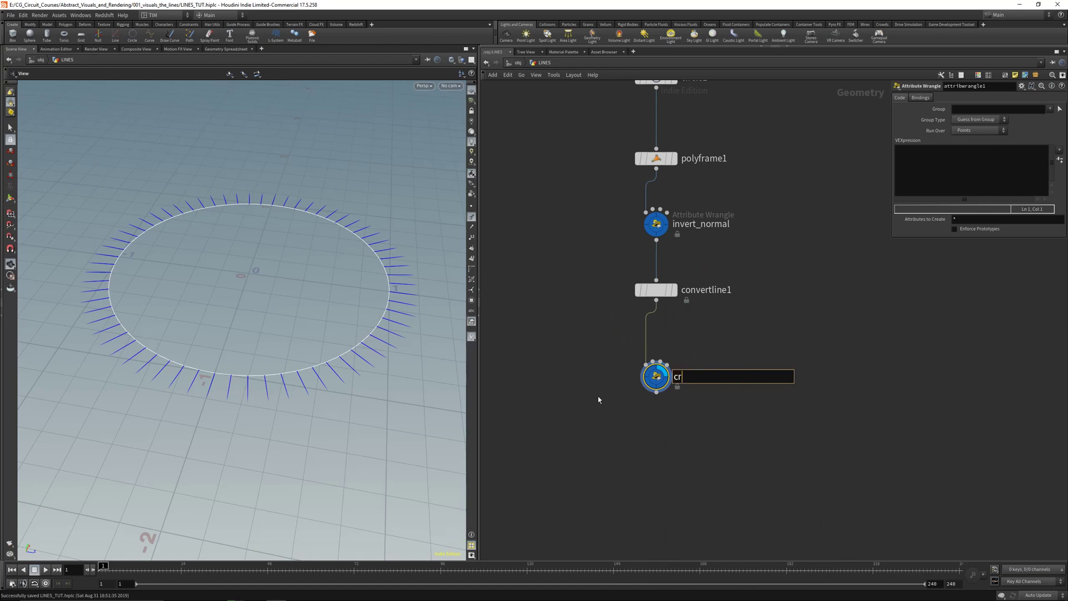
text(eate_velocity)
key(Return)
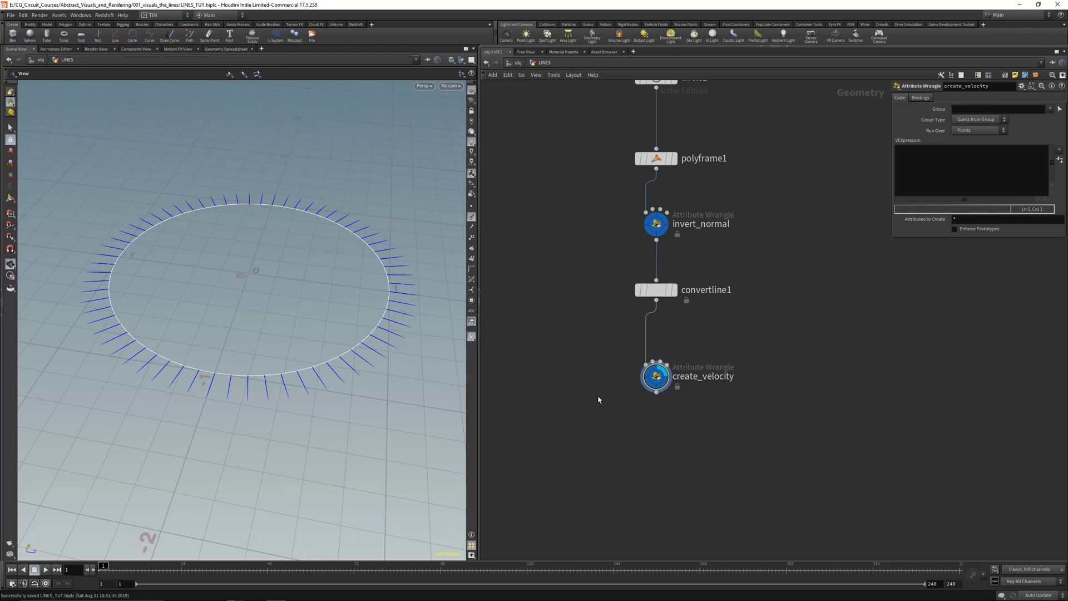
Enter v@v = @N * chf("Scale_V"); in create_velocity and generate the Scale V parameter.
click(960, 147)
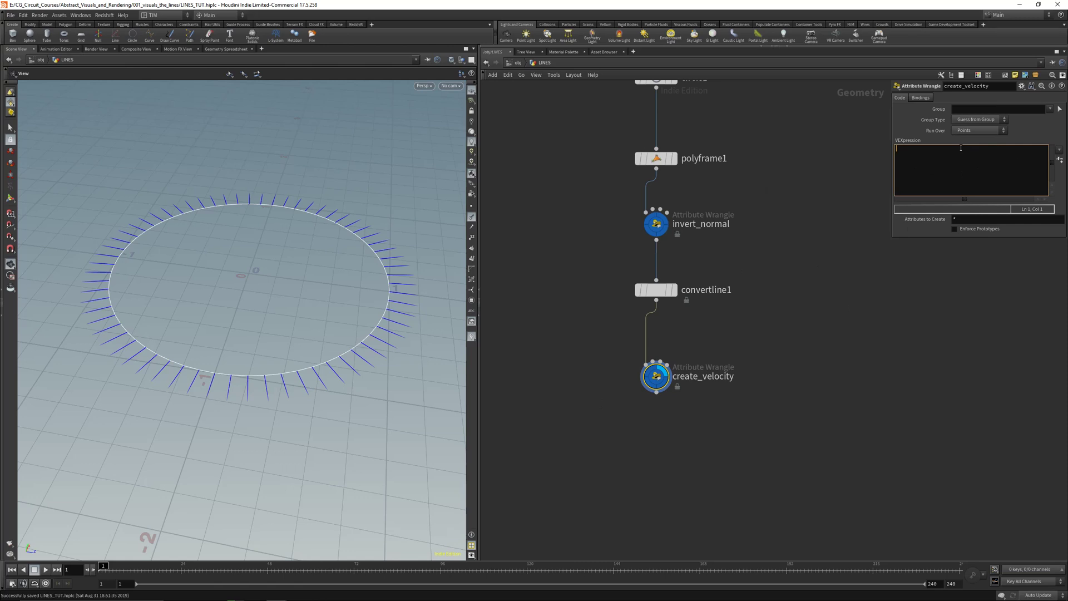
text(v@v)
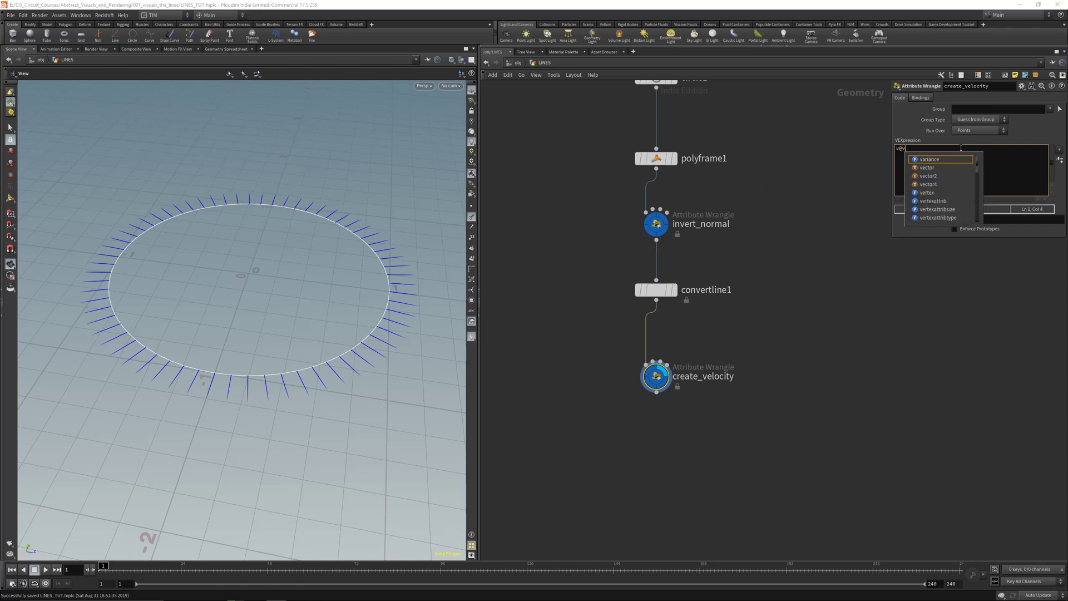
text( = )
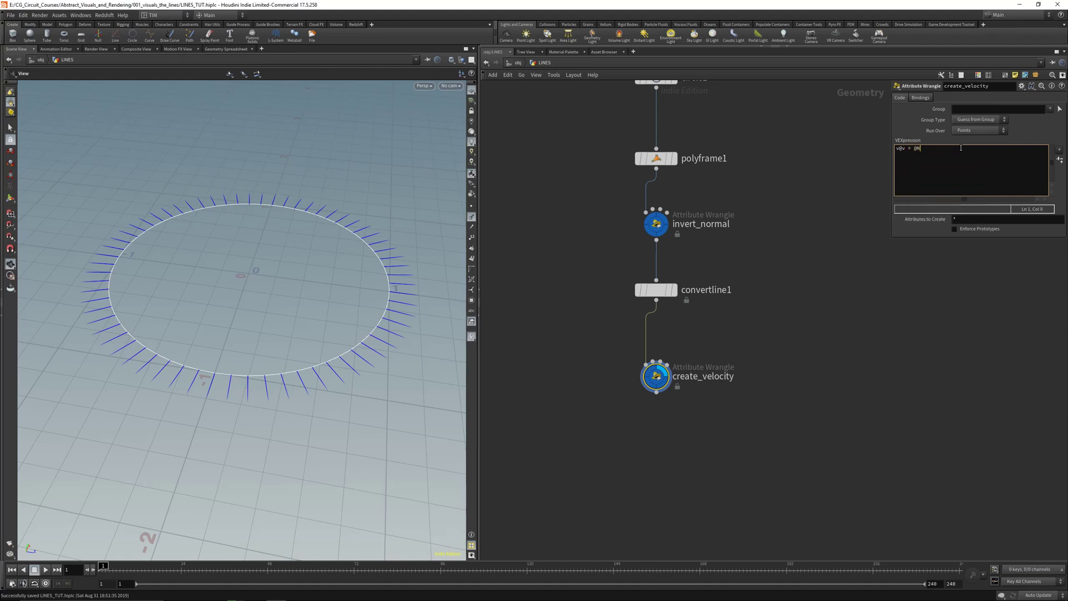
text(@N * chf()"")
key(Left)
text(Scale_v)
click(1060, 160)
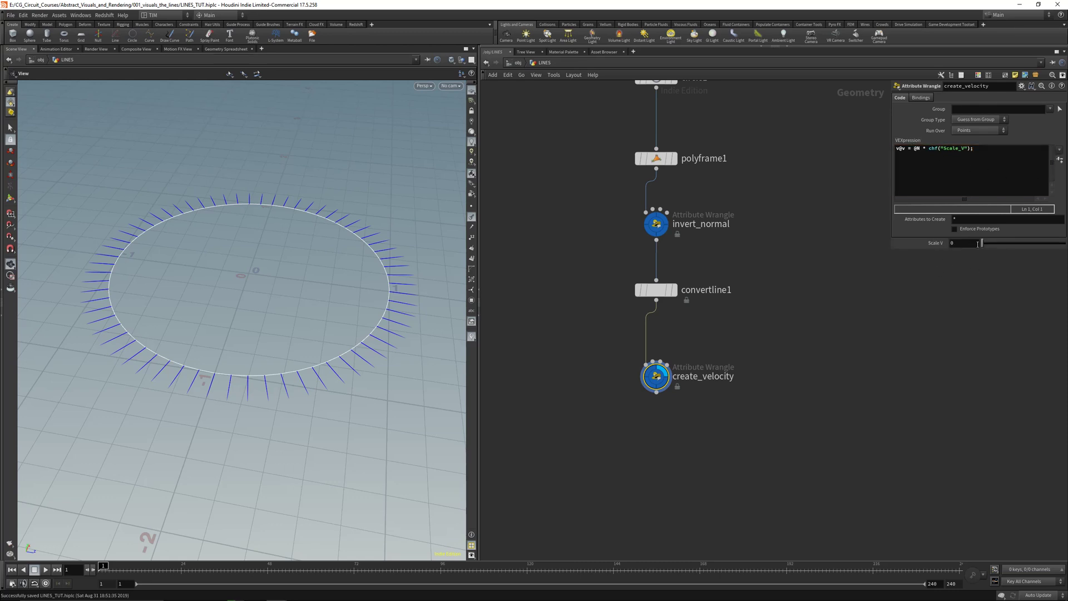
Add a POP Network connected below create_velocity, display it, and line it up with the node chain.
drag(656, 392, 561, 492)
text(pop)
key(Return)
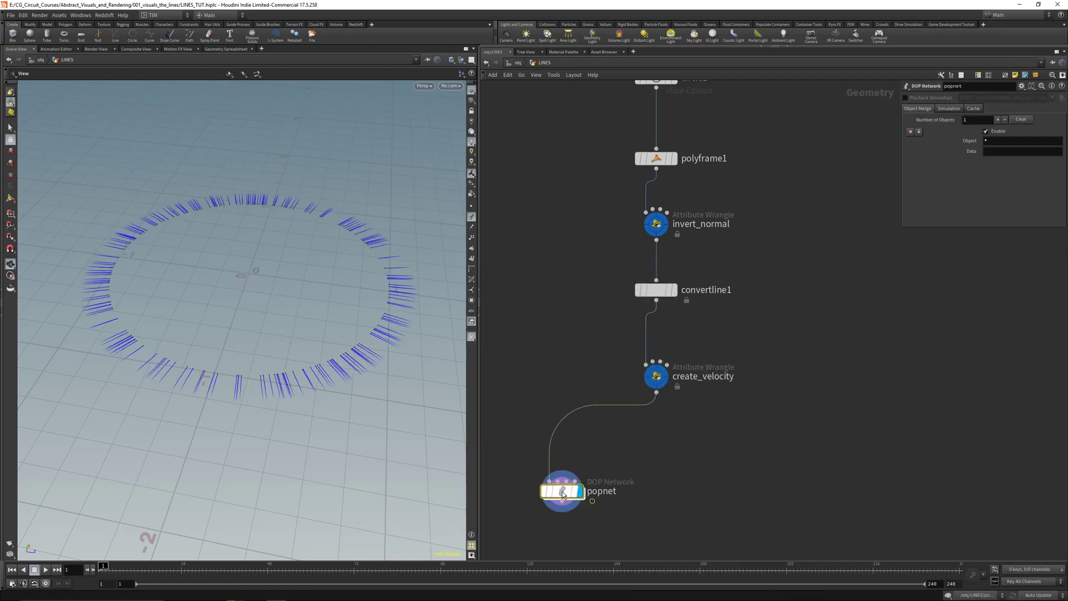
click(650, 486)
scroll(593, 412, down, 5)
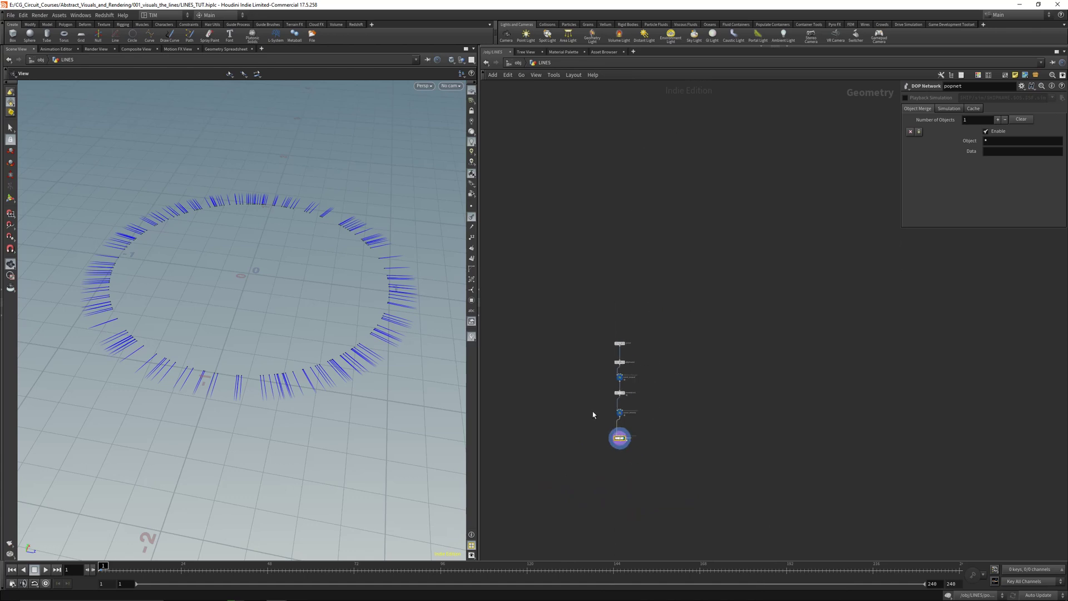
scroll(594, 407, up, 5)
Play the particle simulation with the point normals hidden in the viewport, and return to frame 1.
key(Up)
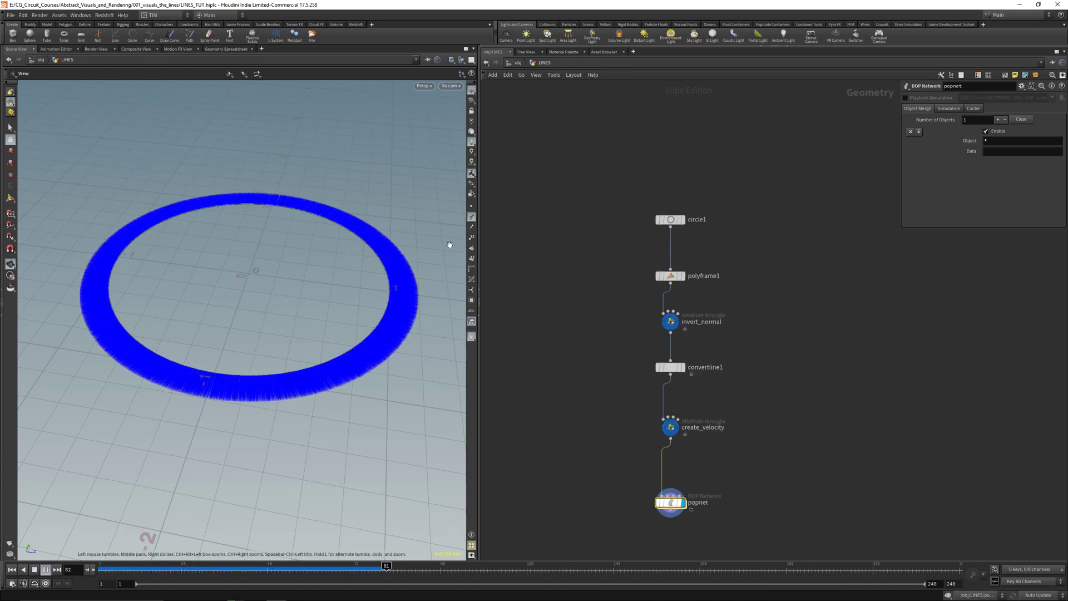
click(471, 217)
click(471, 227)
drag(419, 269, 351, 329)
drag(233, 566, 94, 566)
Set create_velocity's Scale V to 1 and play the simulation to check the particles' outward motion.
click(670, 428)
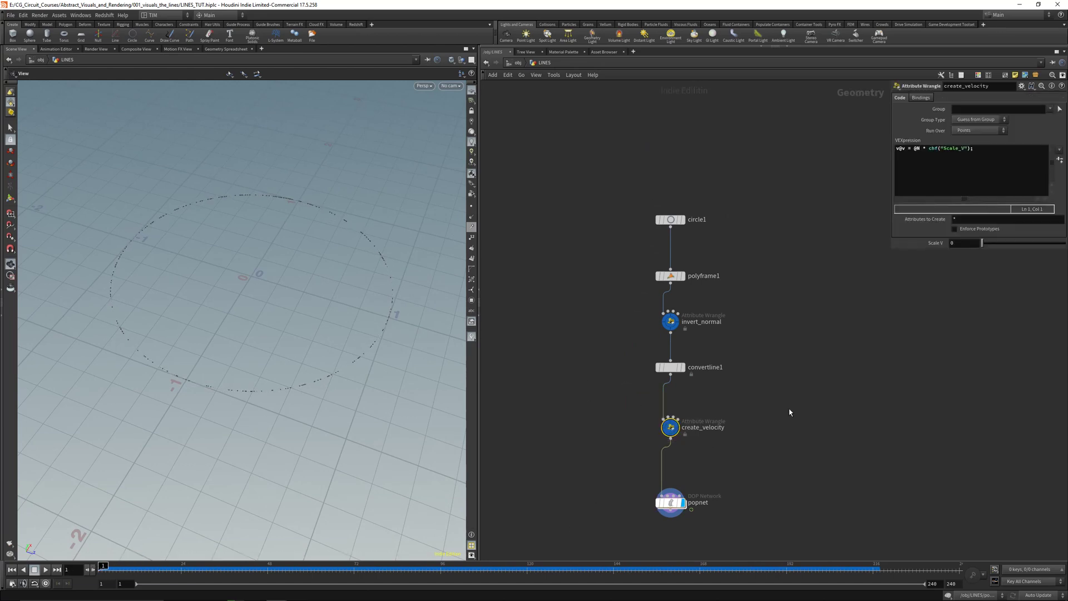
click(964, 242)
key(Return)
key(Up)
key(space+g)
drag(227, 279, 233, 290)
middle_drag(244, 344, 253, 286)
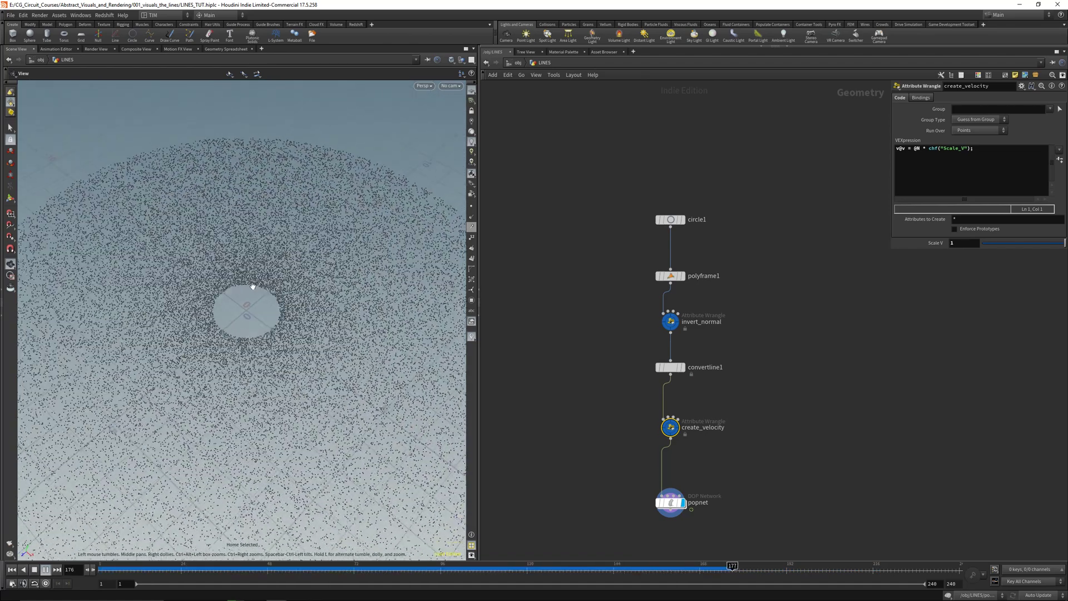
right_drag(273, 328, 290, 130)
middle_drag(227, 278, 271, 303)
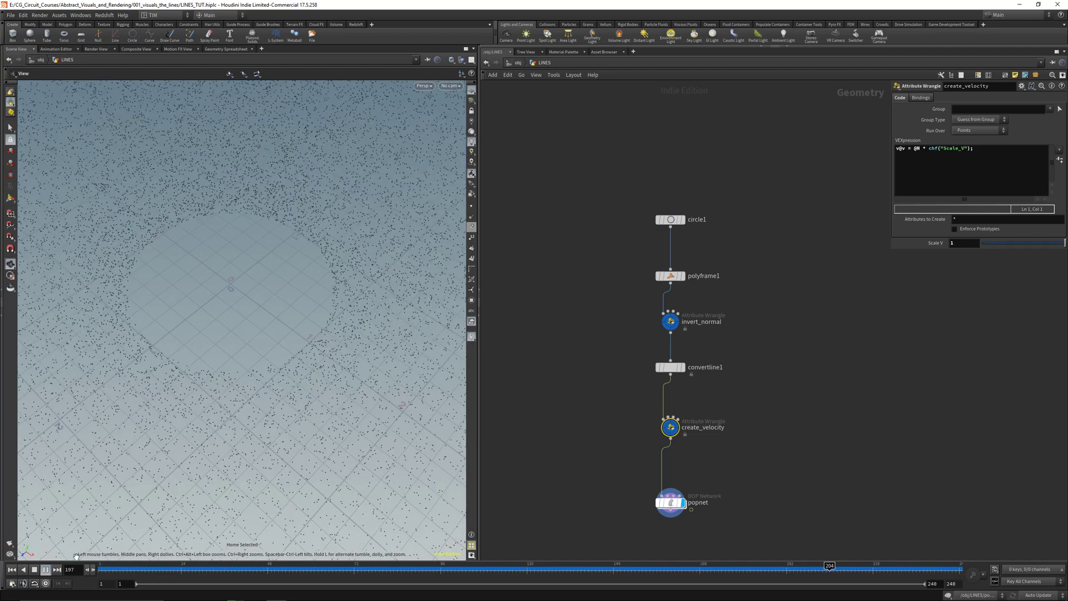
Turn on real-time playback and set the timeline to frame 4, inspecting the particles around the circle.
click(45, 584)
mouse_move(129, 567)
mouse_down()
mouse_move(178, 565)
mouse_move(109, 565)
mouse_up()
right_drag(228, 389, 243, 312)
middle_drag(244, 313, 260, 318)
middle_drag(239, 378, 251, 359)
drag(251, 359, 269, 346)
Enter the popnet network and arrange its source, merge, popobject, popsolver and output nodes into a tidy layout.
double_click(671, 503)
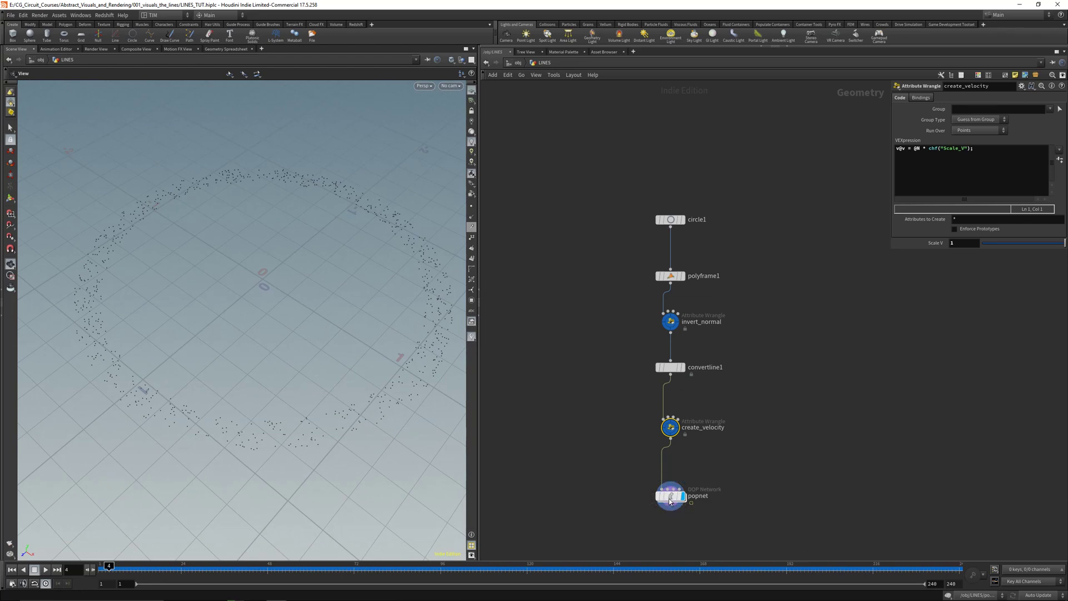
middle_drag(609, 384, 547, 415)
drag(629, 512, 690, 477)
drag(665, 337, 551, 347)
click(677, 293)
key(shift+s)
drag(733, 309, 732, 189)
mouse_move(734, 343)
mouse_down()
mouse_move(740, 351)
mouse_move(739, 338)
mouse_up()
drag(689, 476, 646, 473)
drag(704, 523, 659, 546)
middle_drag(582, 467, 568, 375)
Colour the popnet's output node red.
drag(568, 374, 712, 484)
key(c)
click(1020, 504)
key(c)
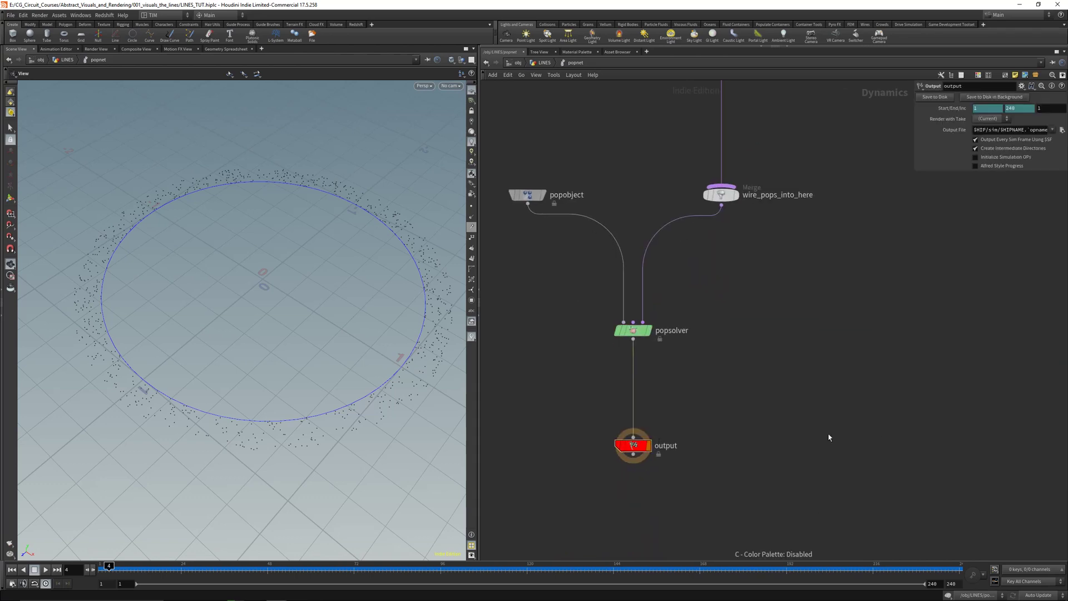
Look over the popnet's node layout and save the scene.
click(791, 405)
scroll(750, 373, down, 2)
middle_drag(732, 335, 751, 465)
scroll(752, 462, up, 2)
middle_drag(761, 428, 752, 404)
scroll(692, 259, up, 1)
middle_drag(693, 258, 677, 387)
scroll(676, 385, down, 2)
middle_drag(668, 449, 693, 334)
key(ctrl+s)
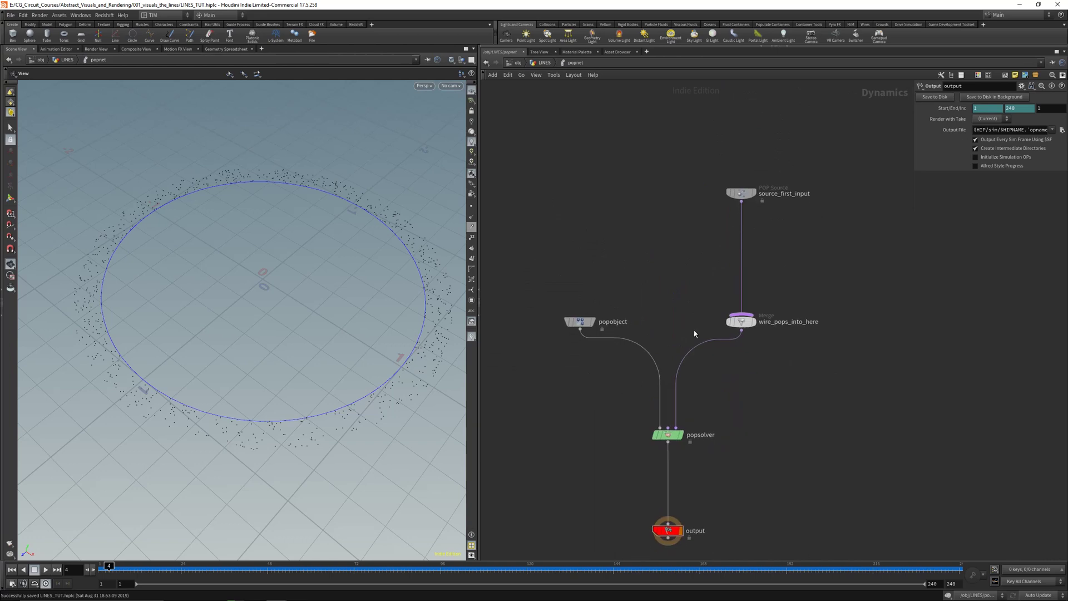
Add a POP Wind node wired into popsolver's middle input, placed above the popobject node.
click(667, 427)
key(Tab)
text(popw)
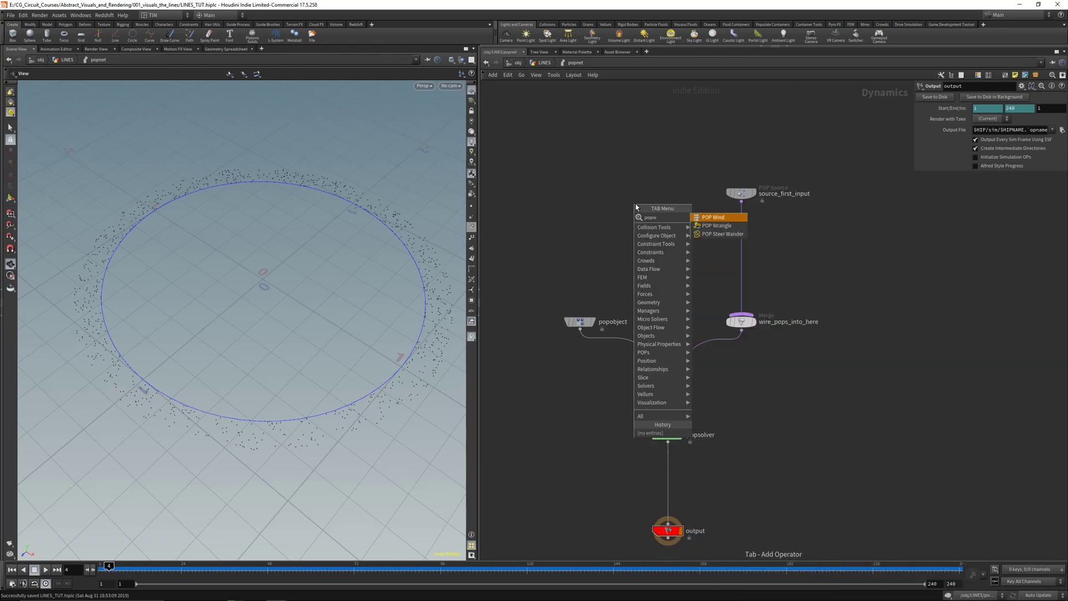
key(Return)
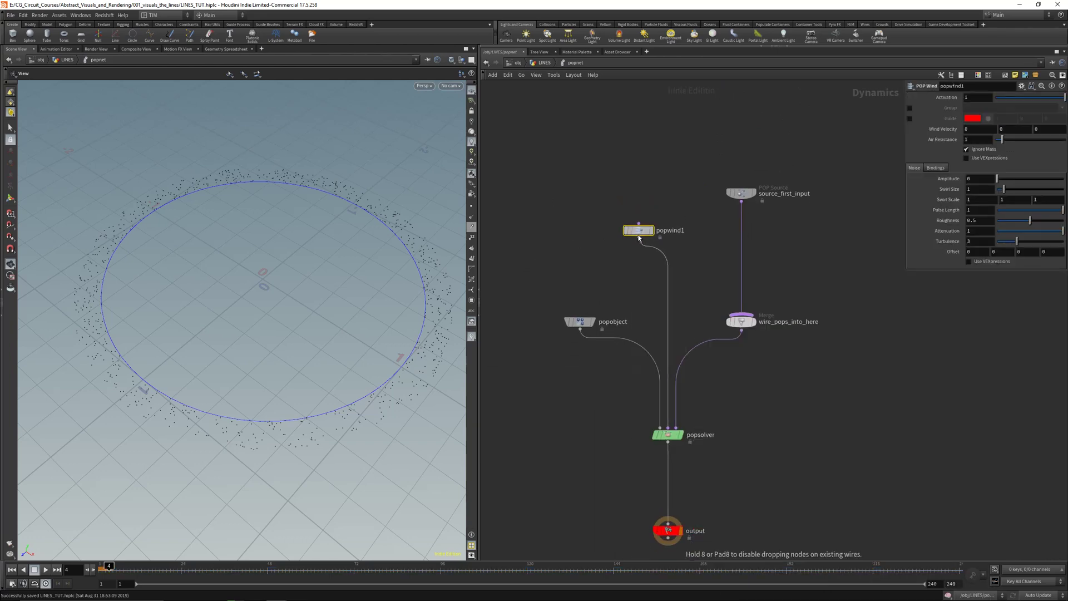
Nudge popwind1 down slightly, select the source_first_input node and display its birth parameters in a wider parameter area.
drag(638, 240, 637, 244)
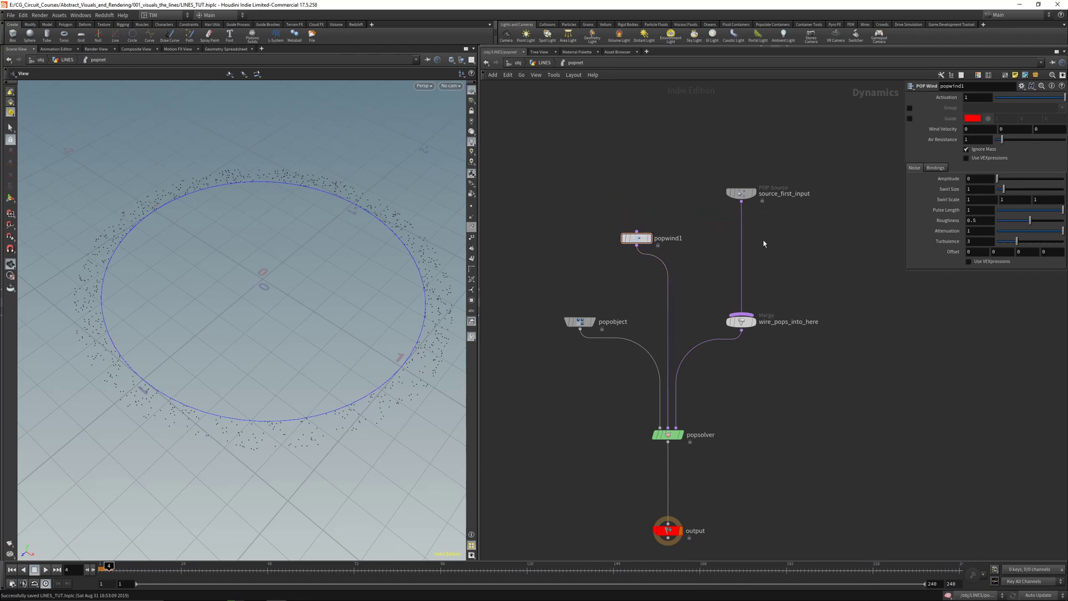
drag(688, 156, 812, 274)
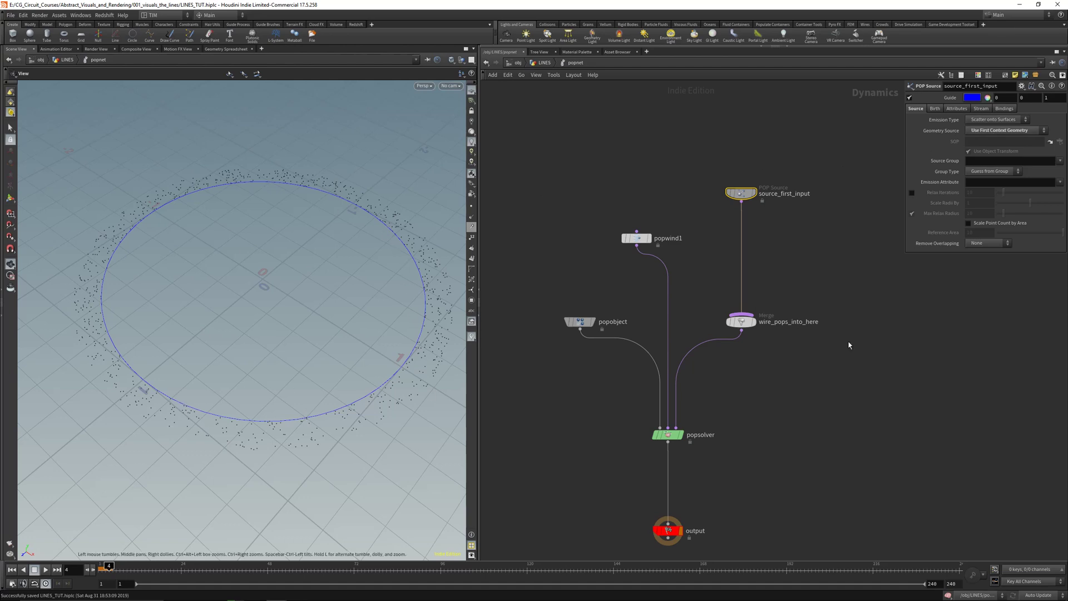
click(909, 99)
click(909, 99)
click(909, 99)
click(909, 99)
drag(905, 174, 863, 176)
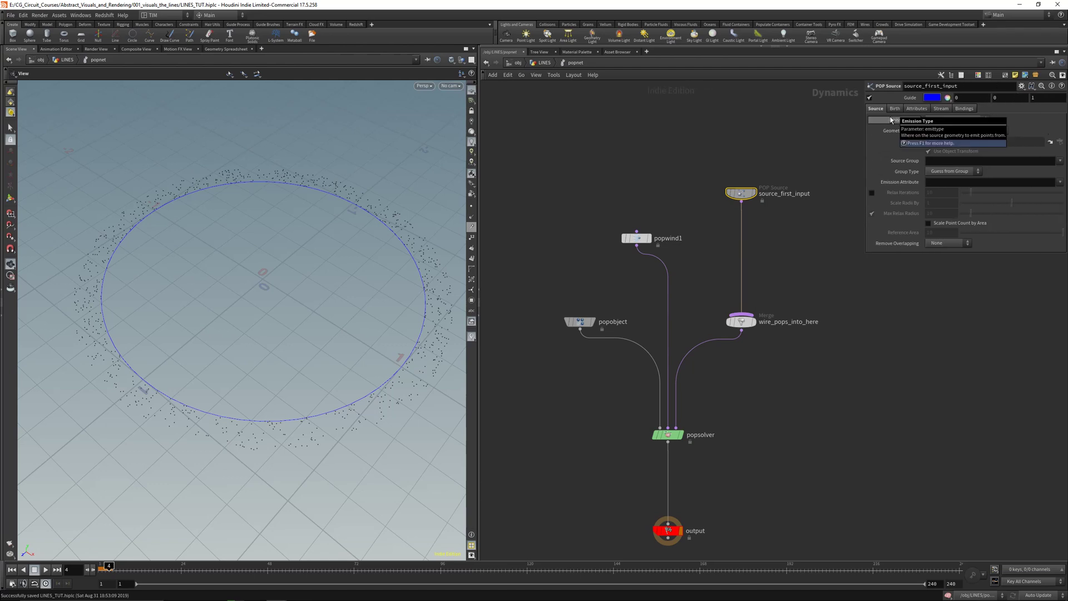
click(894, 109)
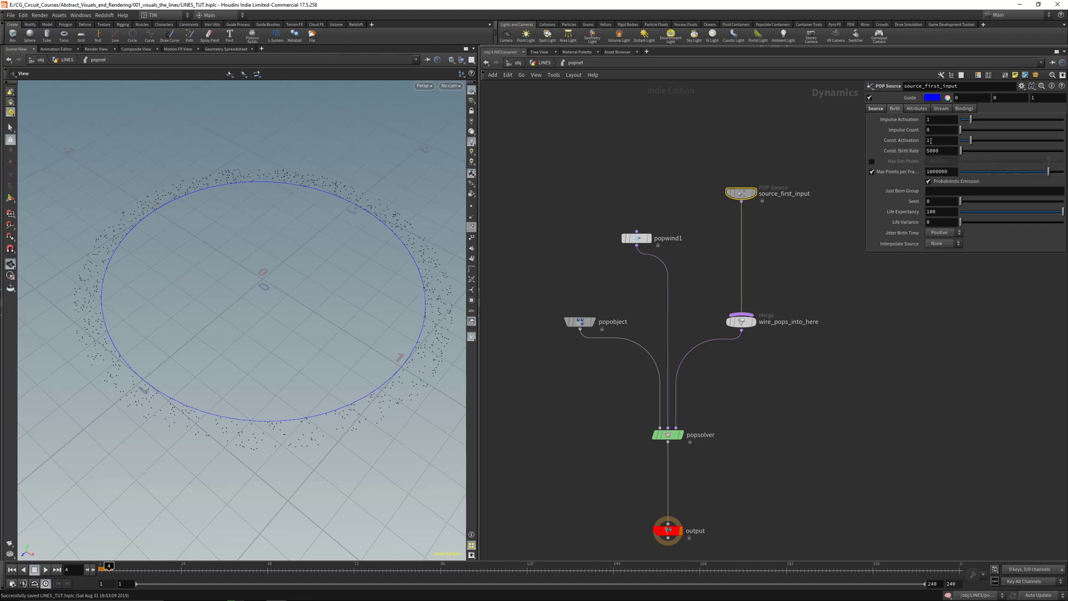
Scrub the simulation to frame 24 and examine the popobject's particle geometry data through to the last point.
click(105, 568)
drag(104, 569, 180, 571)
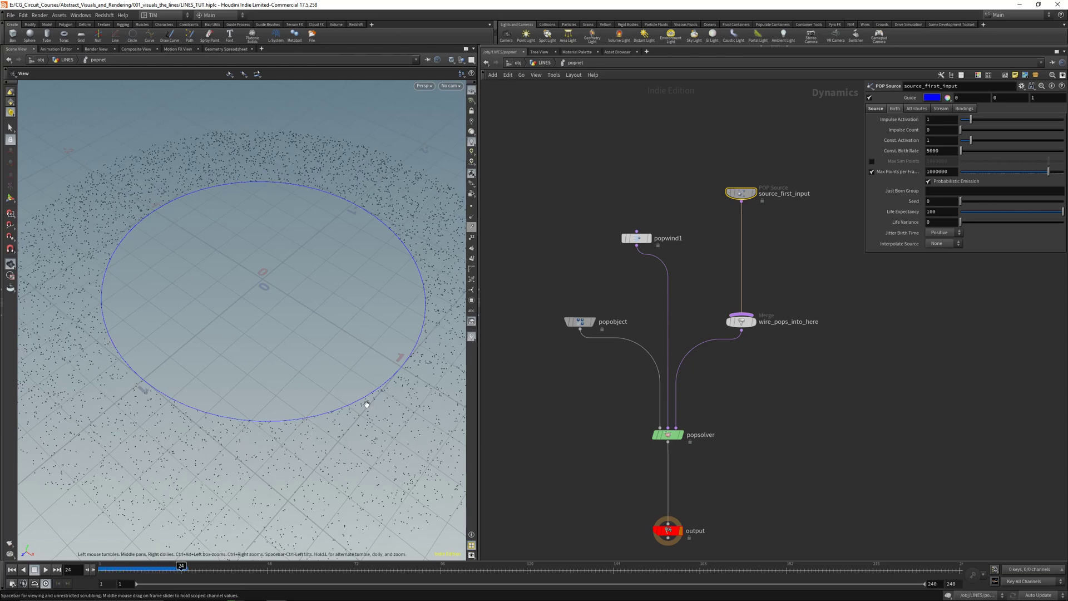
click(225, 49)
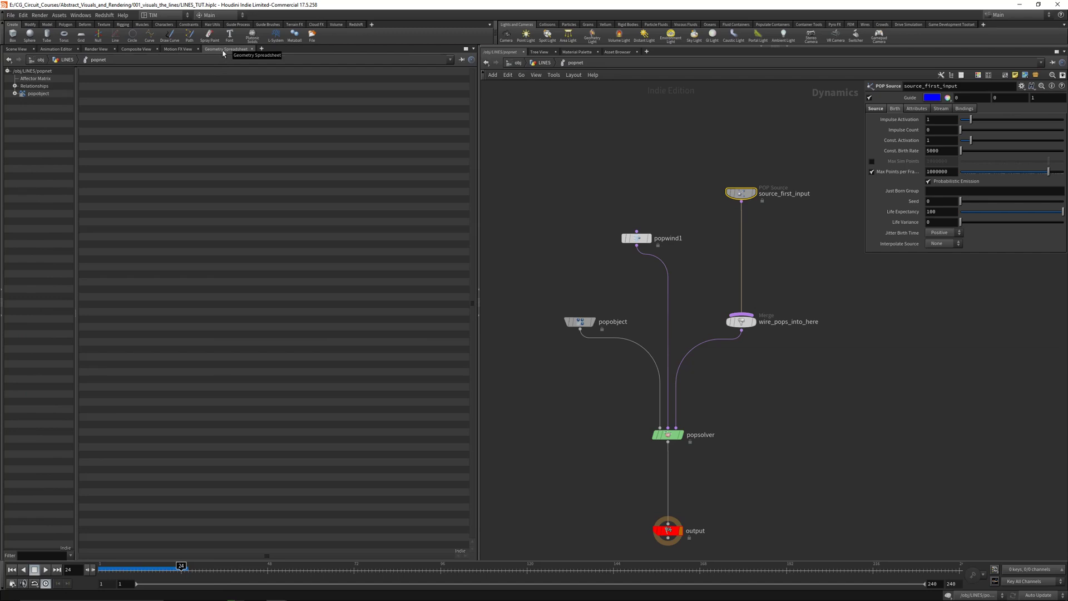
click(15, 94)
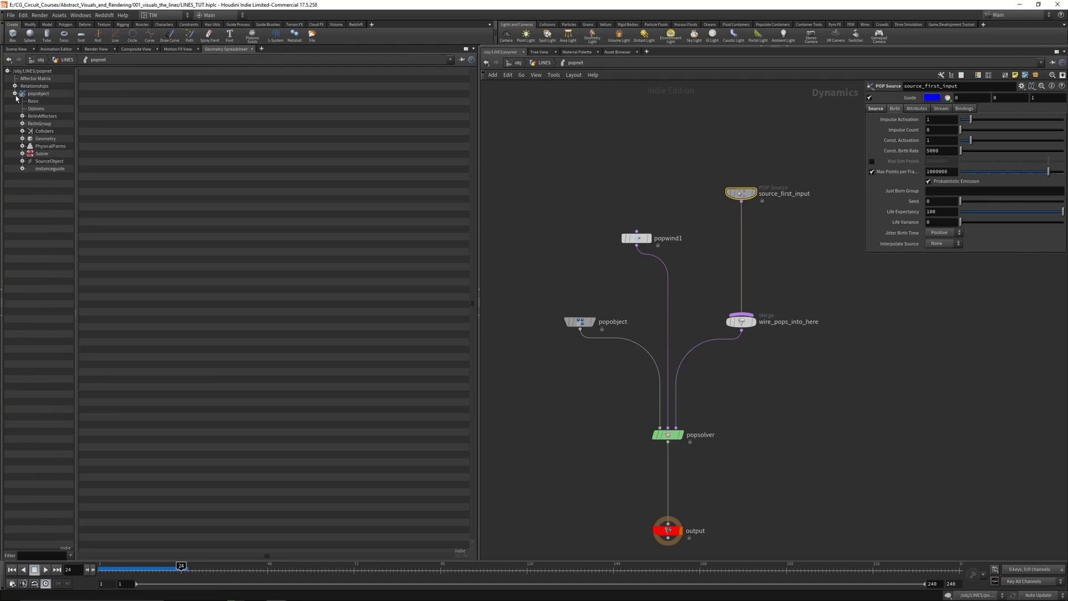
click(43, 139)
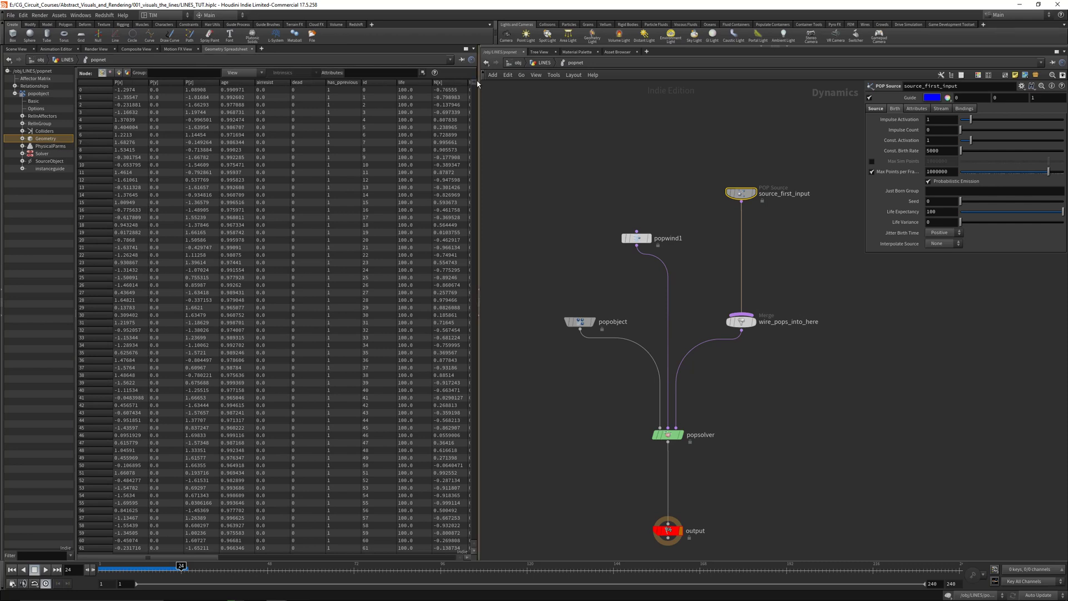
drag(474, 84, 492, 556)
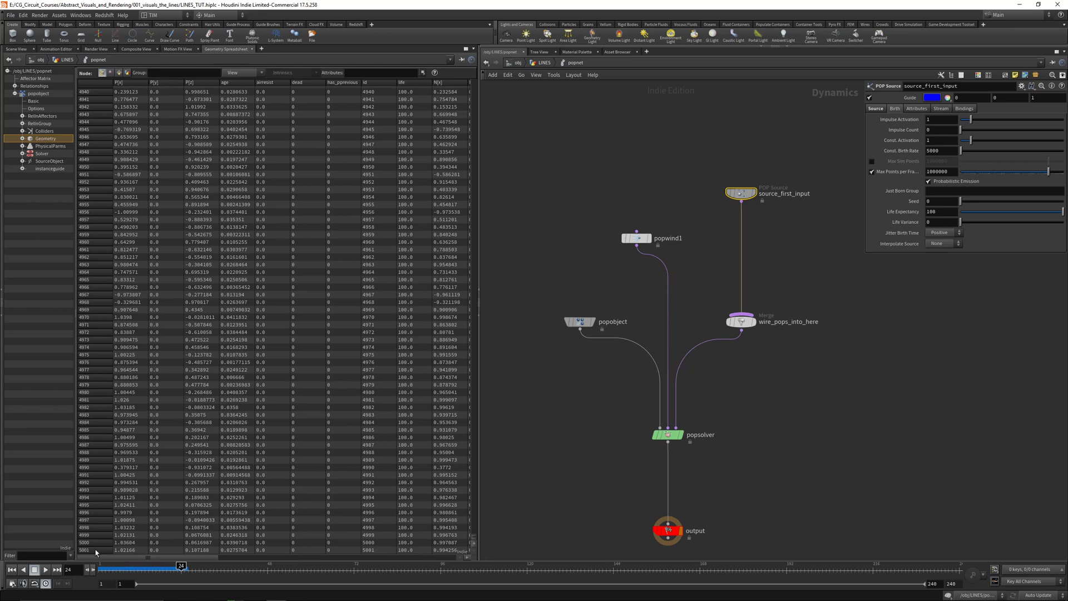
Return to the 3D scene view and set source_first_input's constant birth rate and constant activation both to 0.
click(17, 49)
middle_drag(324, 295, 270, 279)
right_drag(269, 278, 253, 239)
middle_drag(253, 240, 279, 253)
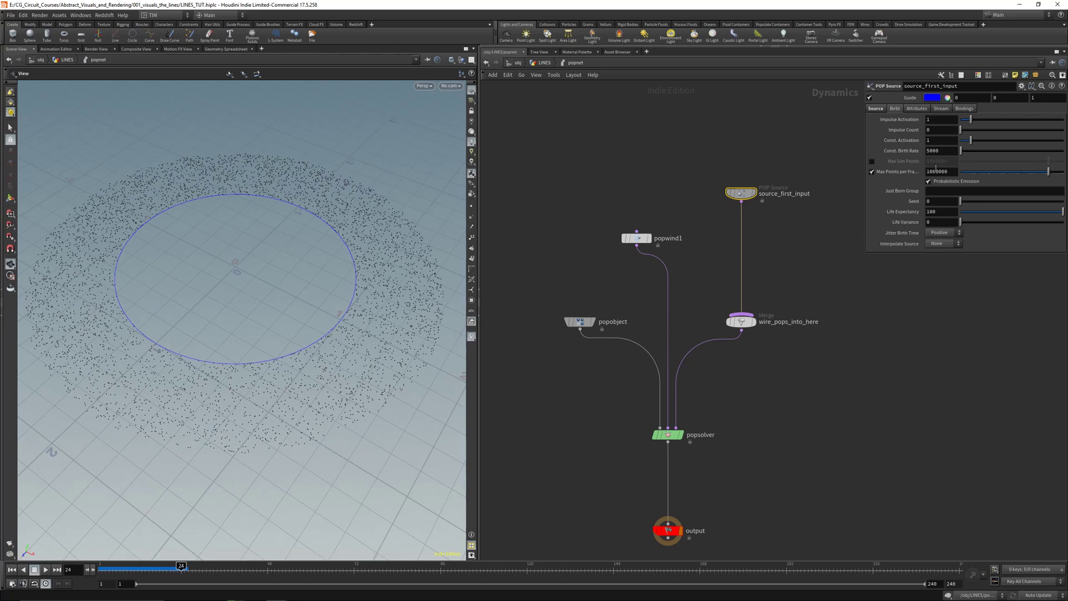
double_click(947, 150)
text(0)
key(Return)
double_click(941, 140)
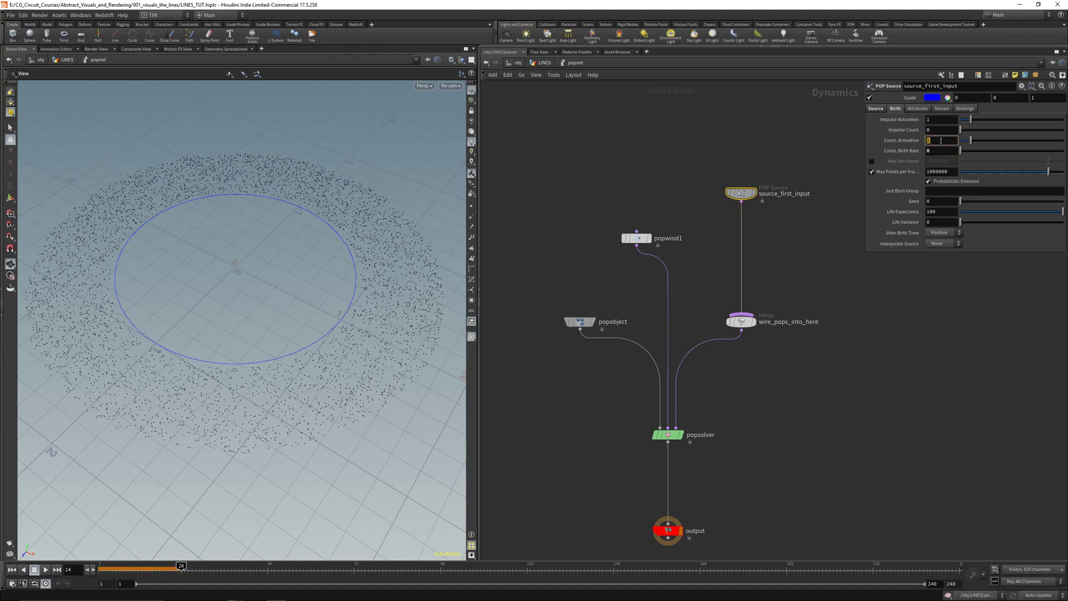
text(0)
key(Return)
Set the Impulse Activation of source_first_input to the expression $FF == 1.
double_click(944, 119)
text($F)
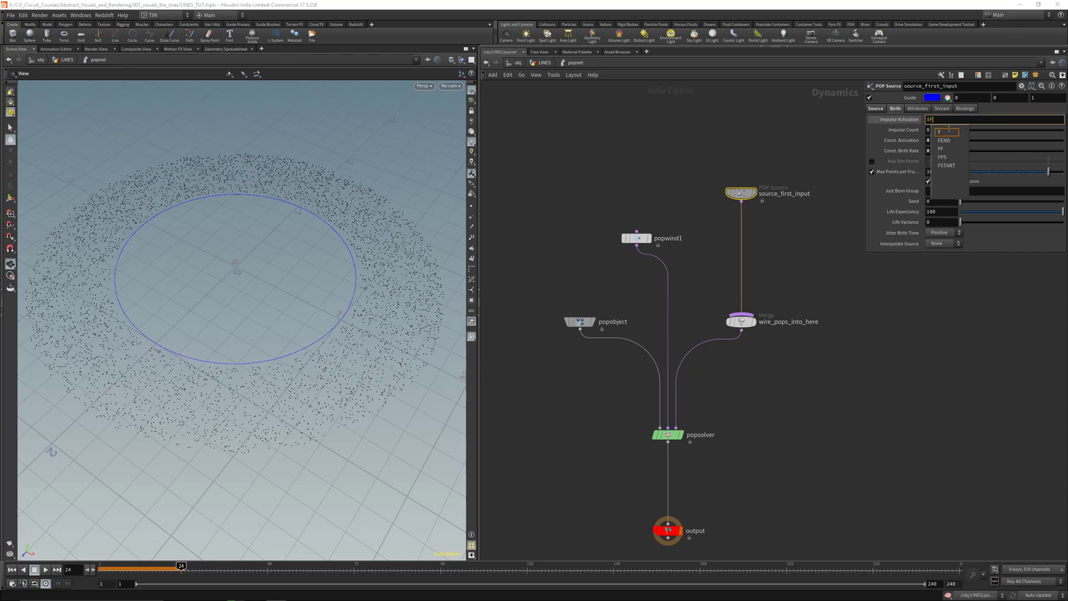
text(F)
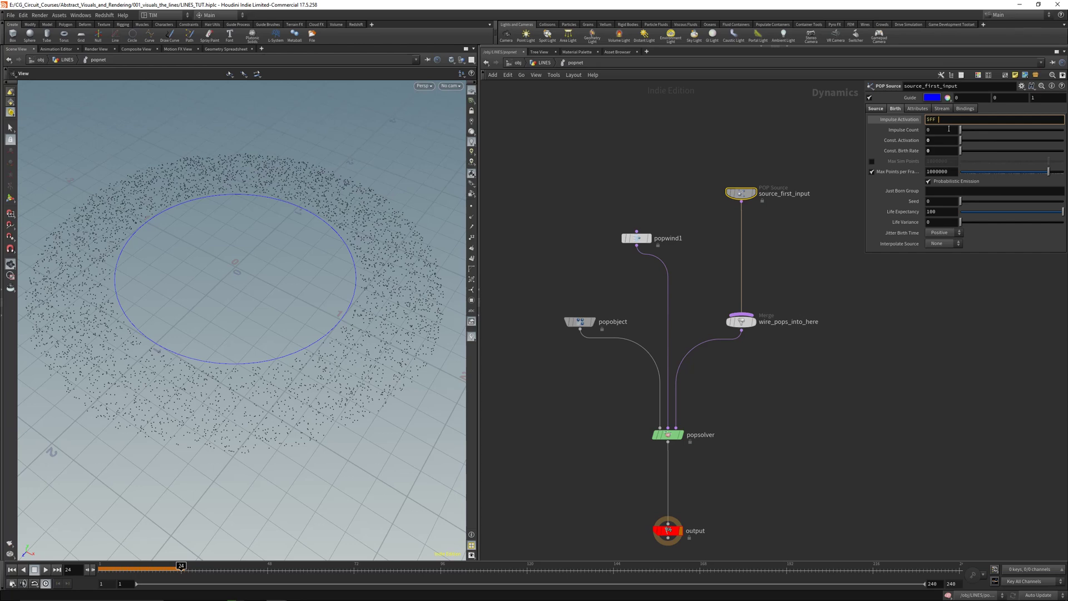
text( == 1)
key(Return)
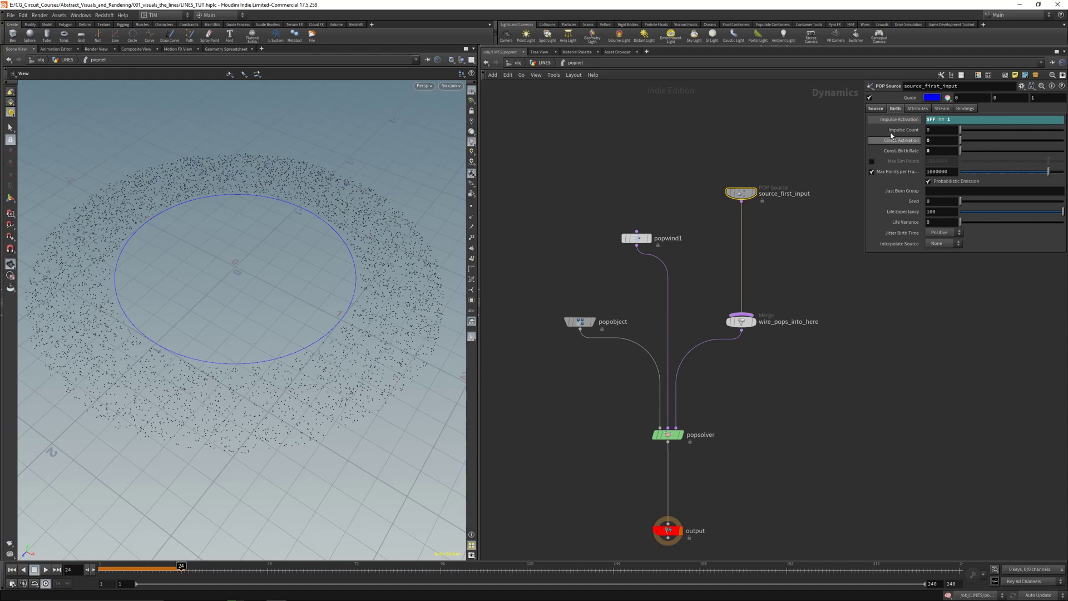
Check the evaluated impulse activation at frames 1 and 2, and set the Impulse Count to 250.
key(ctrl+Up)
click(919, 120)
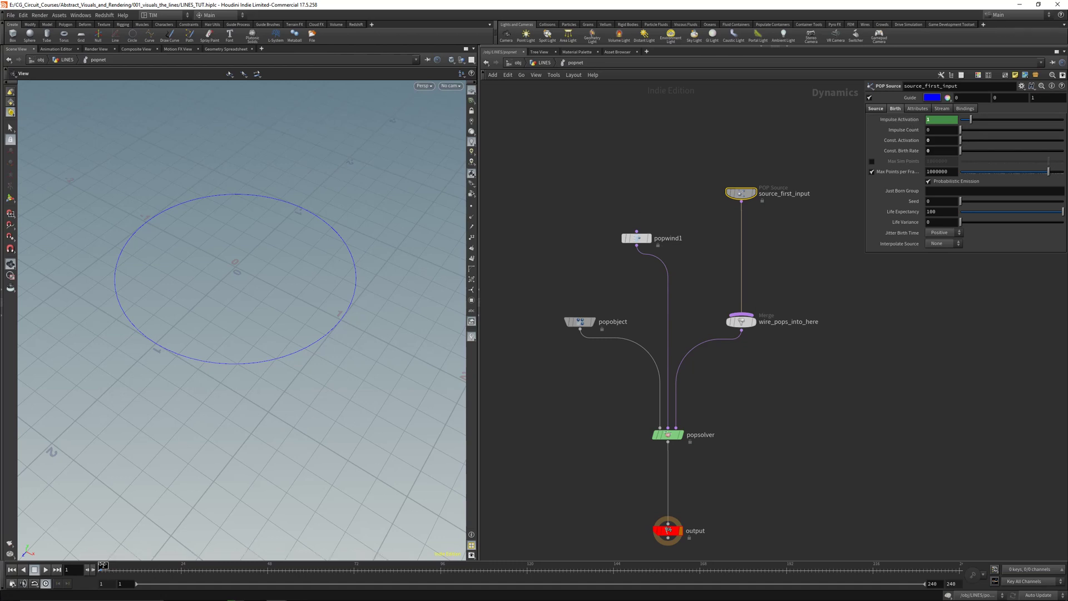
drag(103, 563, 106, 563)
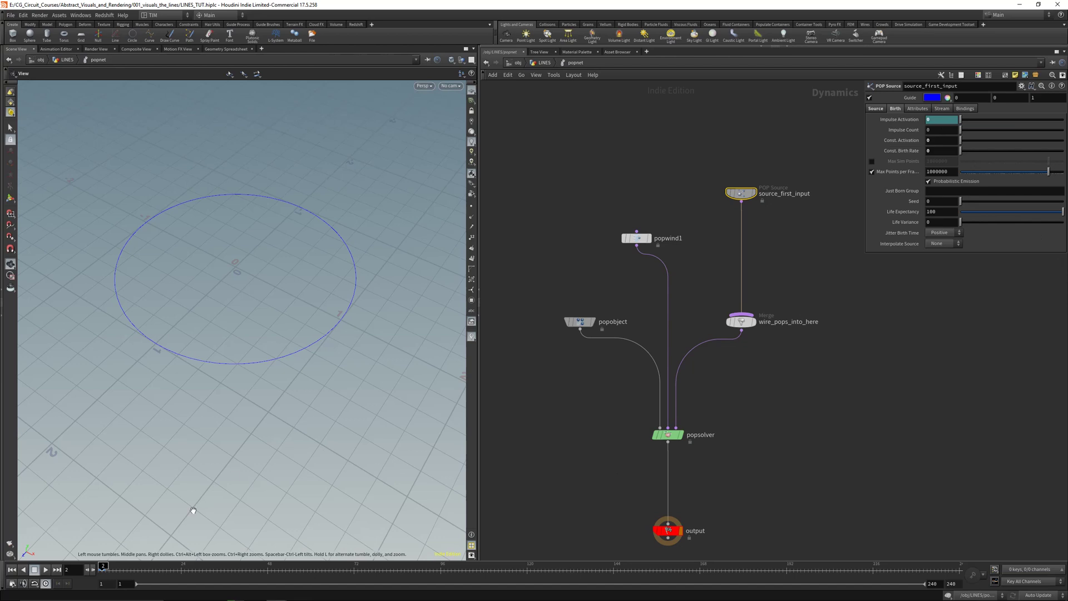
key(Left)
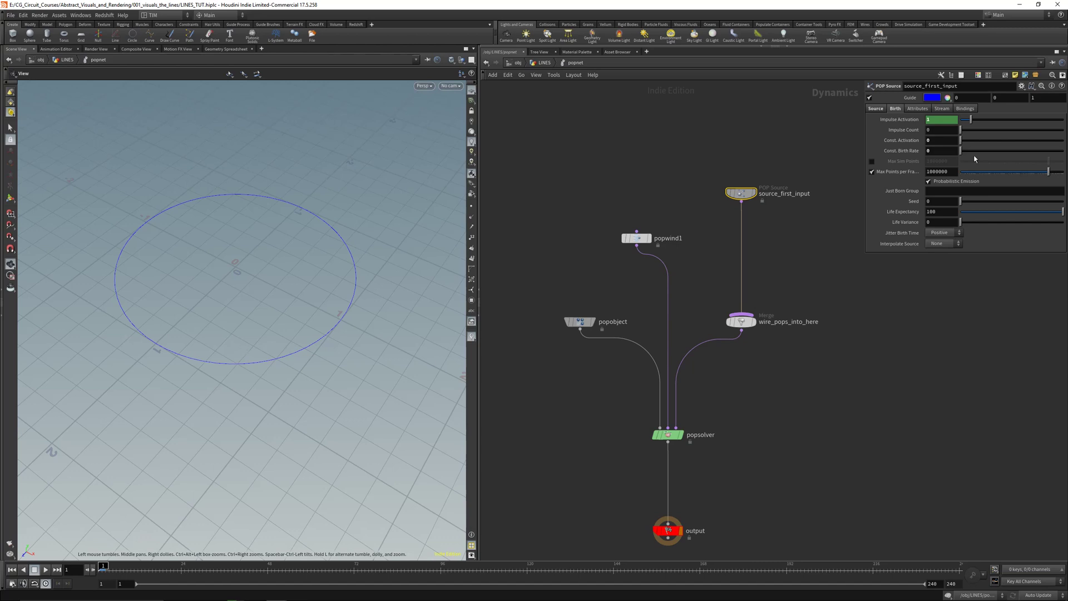
click(941, 130)
key(Return)
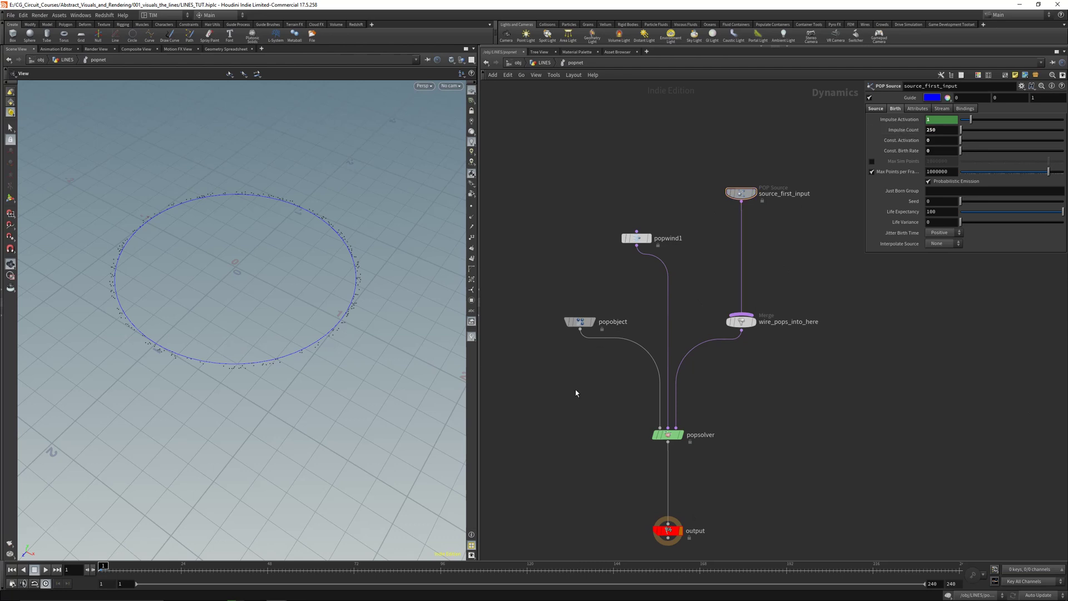
Set the noise amplitude of the popwind1 node to about 0.28.
click(636, 238)
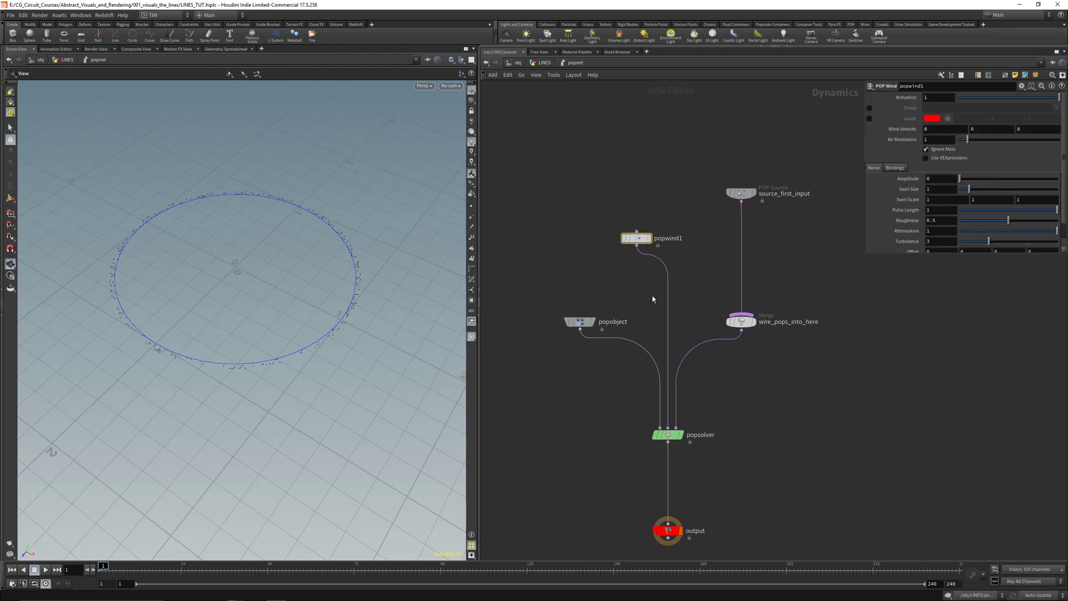
drag(901, 254, 900, 303)
mouse_move(942, 179)
middle_down()
mouse_move(954, 197)
mouse_move(962, 179)
mouse_move(935, 184)
middle_up()
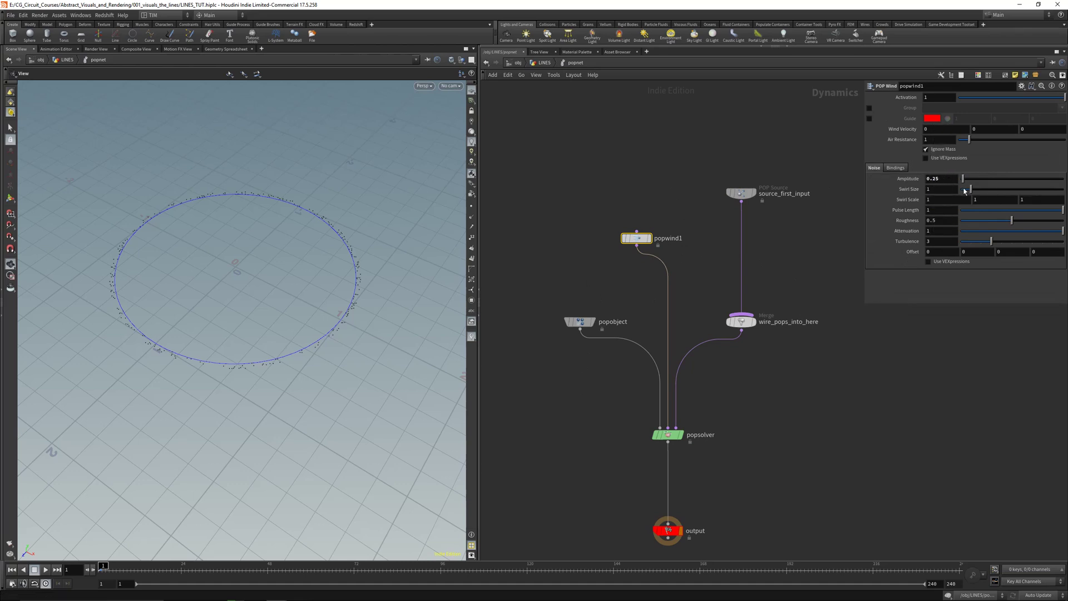
middle_drag(938, 179, 946, 214)
drag(963, 179, 963, 180)
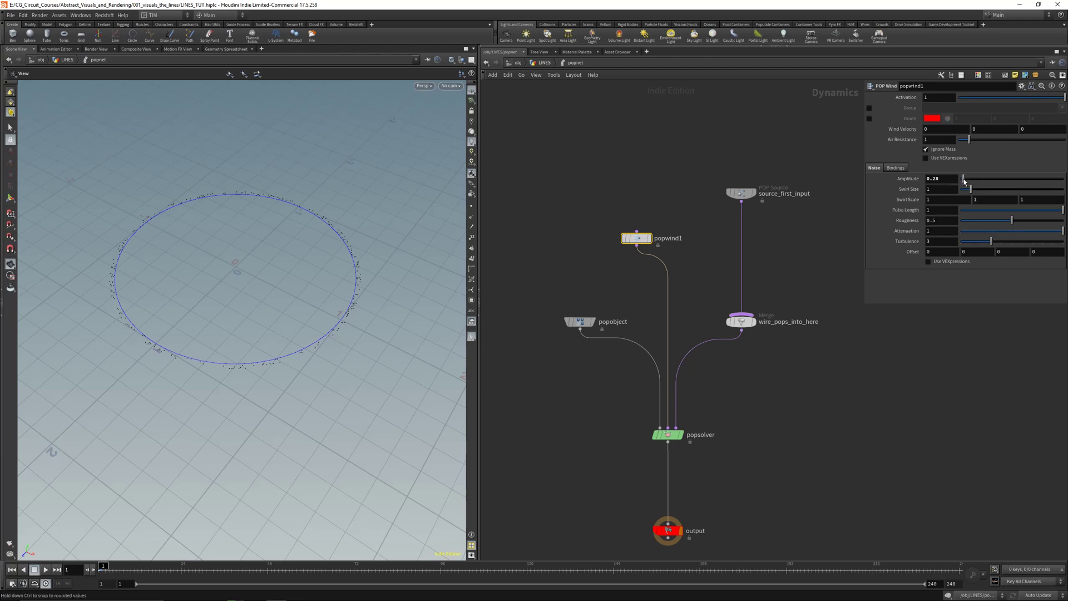
Set popwind1's wind velocity to 0.5 on the Y axis.
click(905, 168)
click(988, 130)
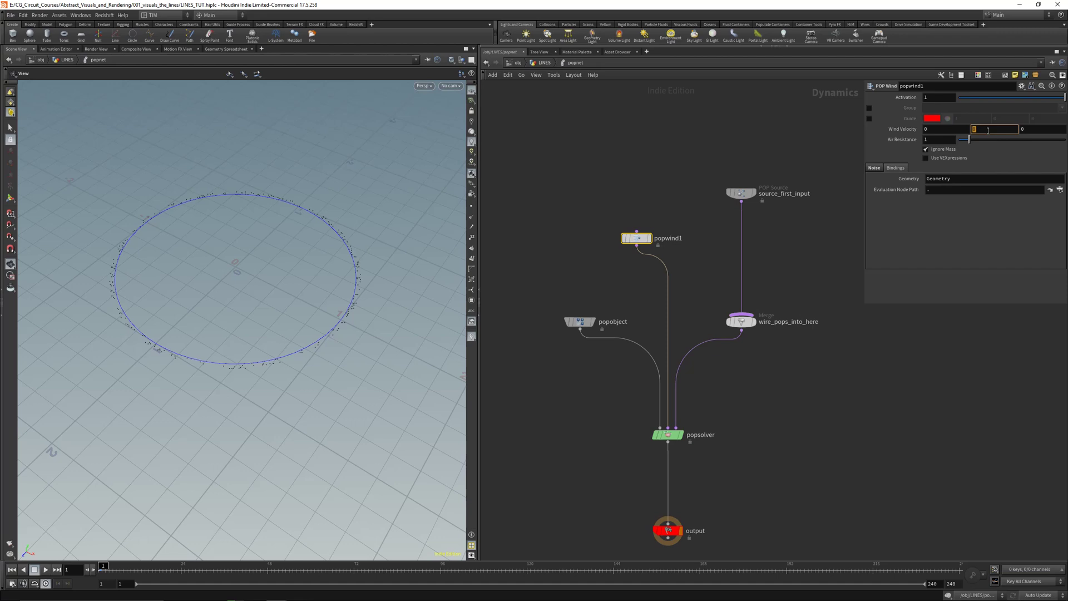
text(0.5)
key(Return)
Leave the popnet network for the LINES geometry level and save the scene.
click(817, 413)
key(u)
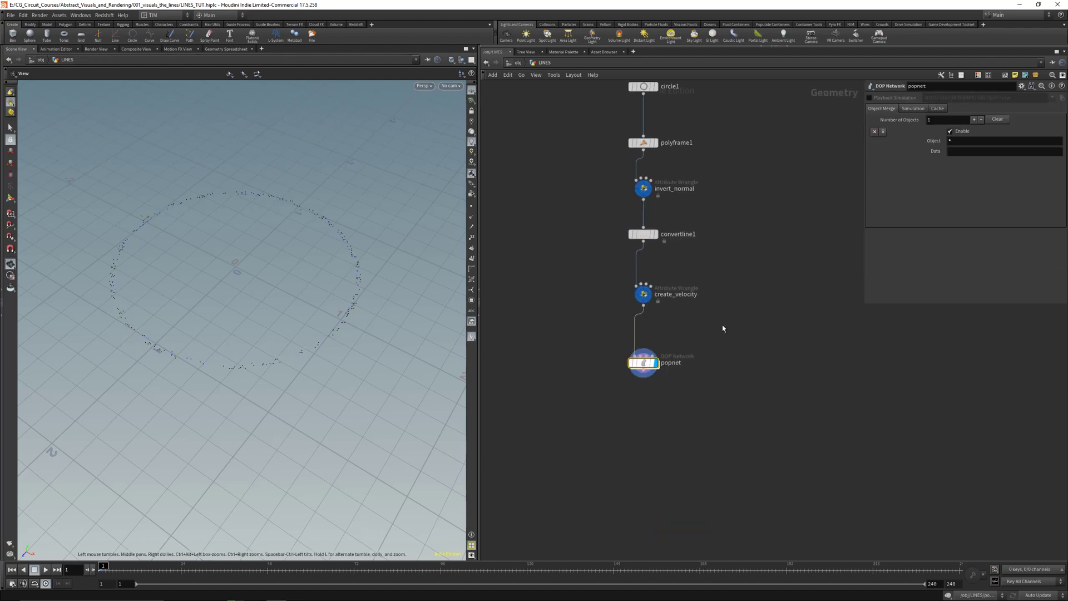
key(i)
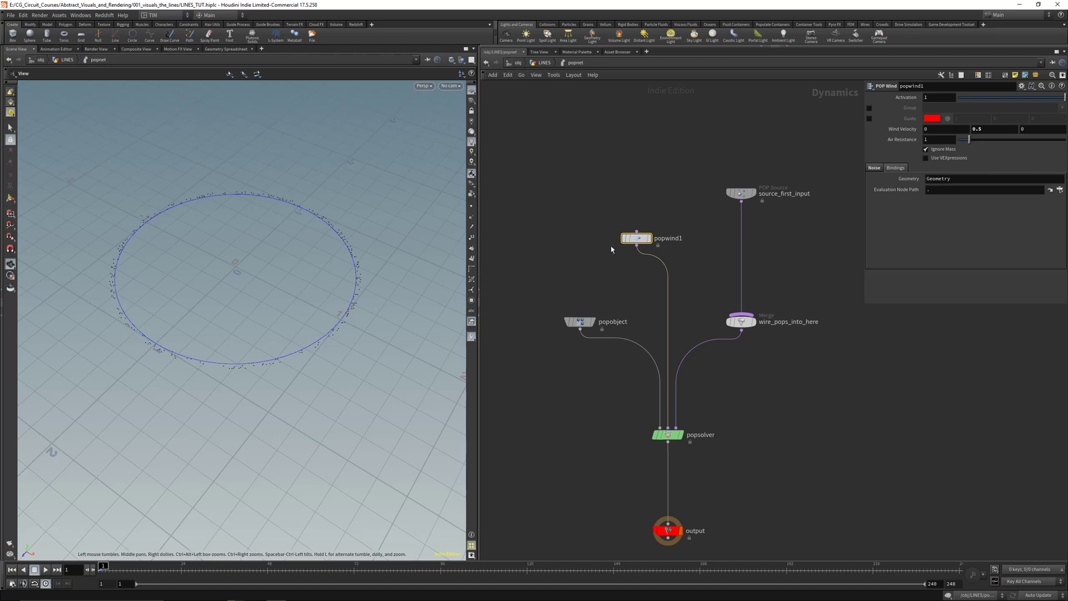
key(u)
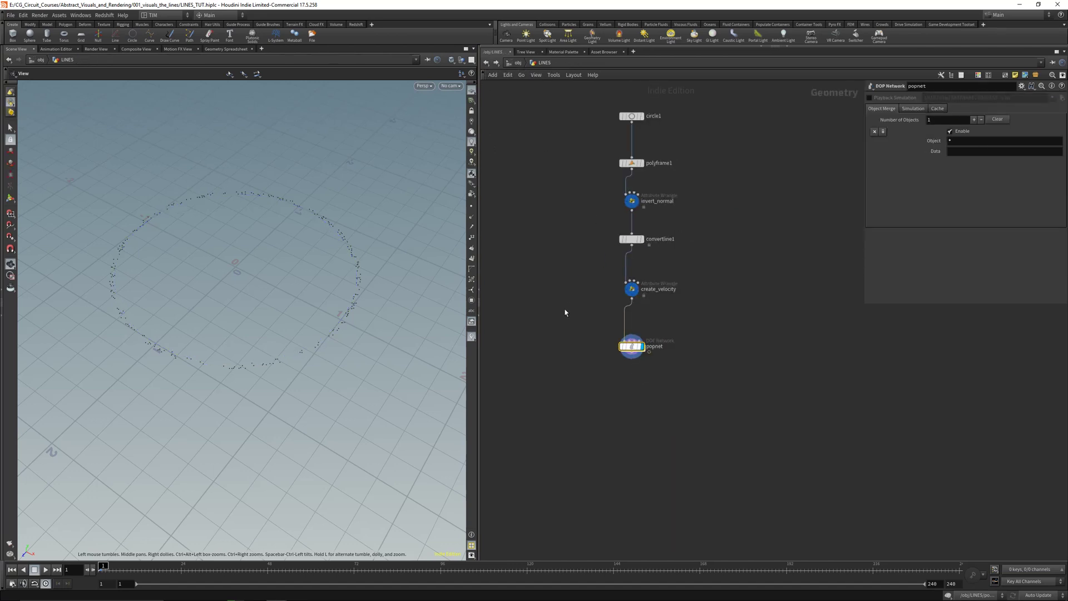
key(ctrl+s)
Play the particle simulation while viewing it from a lower, more distant angle, and return to frame 1.
mouse_move(308, 291)
mouse_down()
mouse_move(300, 300)
mouse_move(304, 286)
mouse_up()
right_drag(304, 286, 284, 350)
drag(283, 351, 273, 192)
click(46, 571)
middle_drag(273, 192, 281, 245)
right_drag(281, 245, 269, 306)
drag(270, 305, 346, 398)
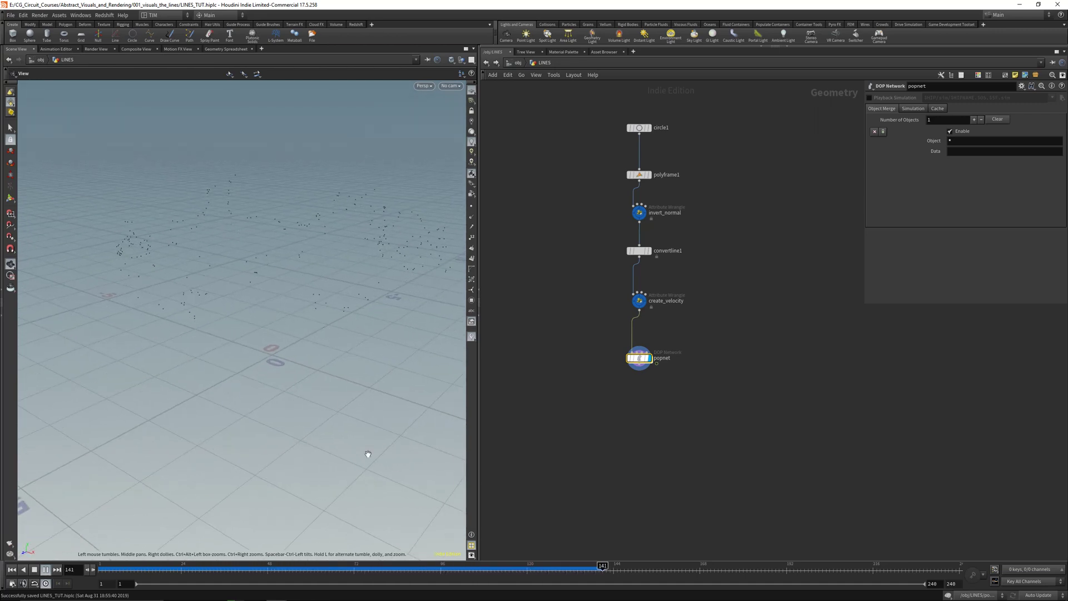
drag(579, 570, 100, 569)
Add a Trail node wired after popnet, display it and keep its result type as Preserve Original.
click(639, 364)
scroll(621, 400, up, 2)
key(Tab)
text(t)
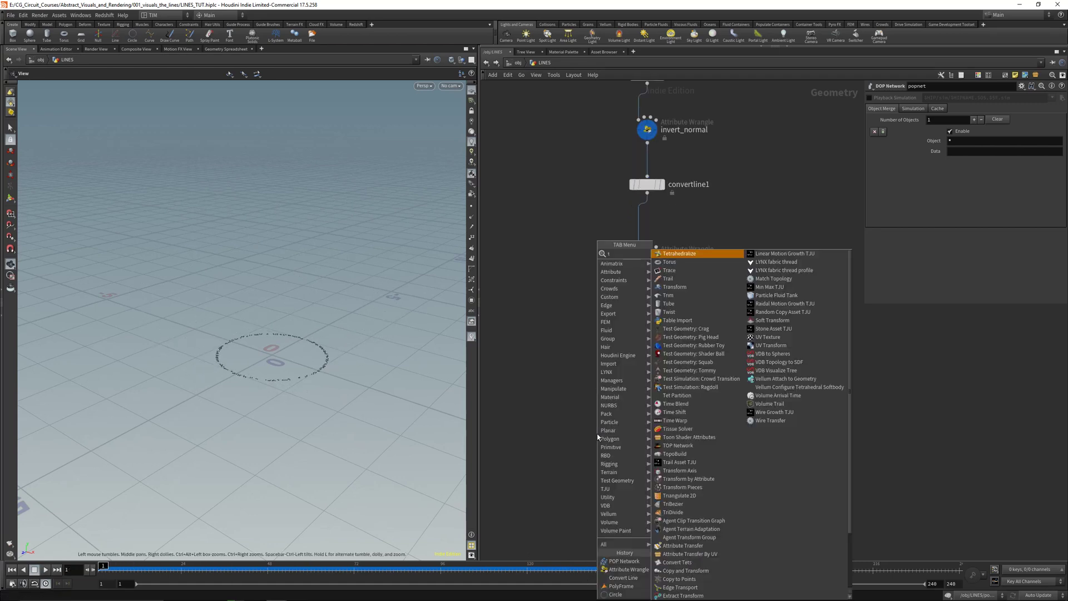
text(ra)
click(692, 264)
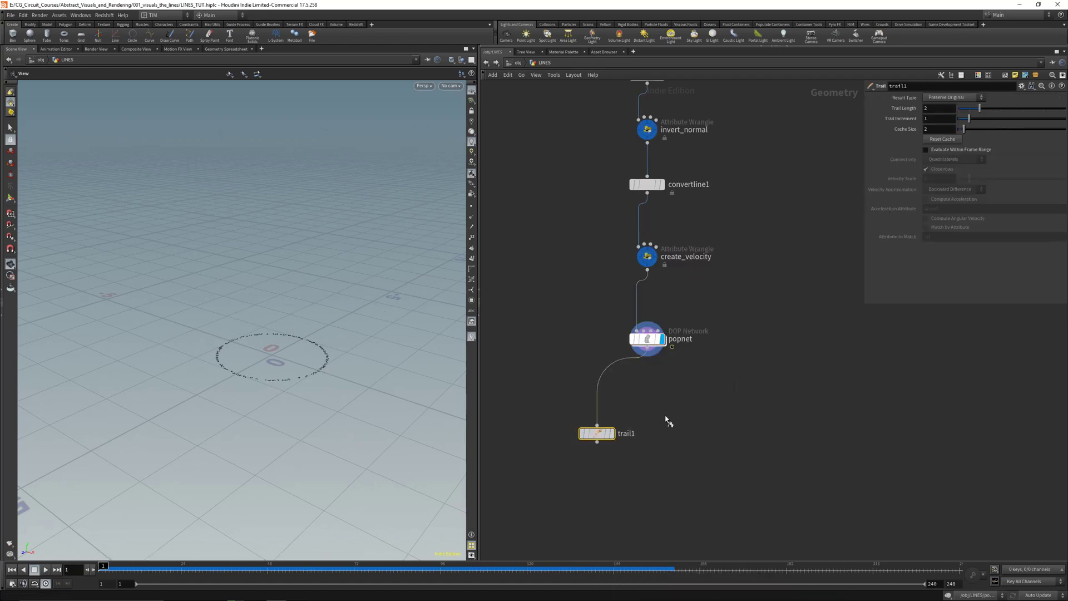
click(946, 98)
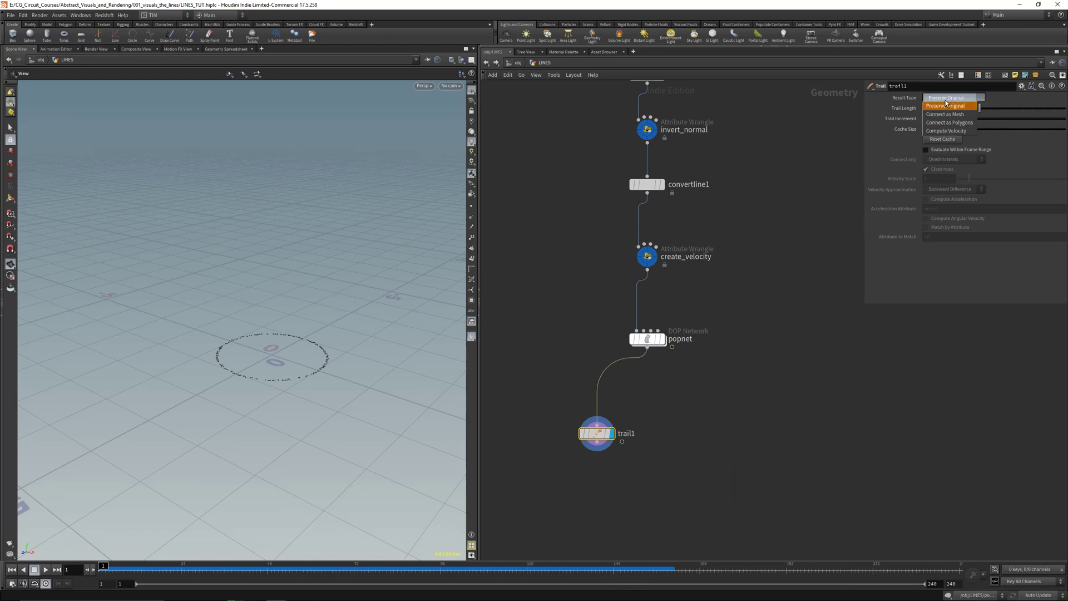
click(946, 104)
Scrub to frame 86 and set the trail length of trail1 to 240.
drag(197, 566, 404, 551)
double_click(936, 110)
text(240)
key(Return)
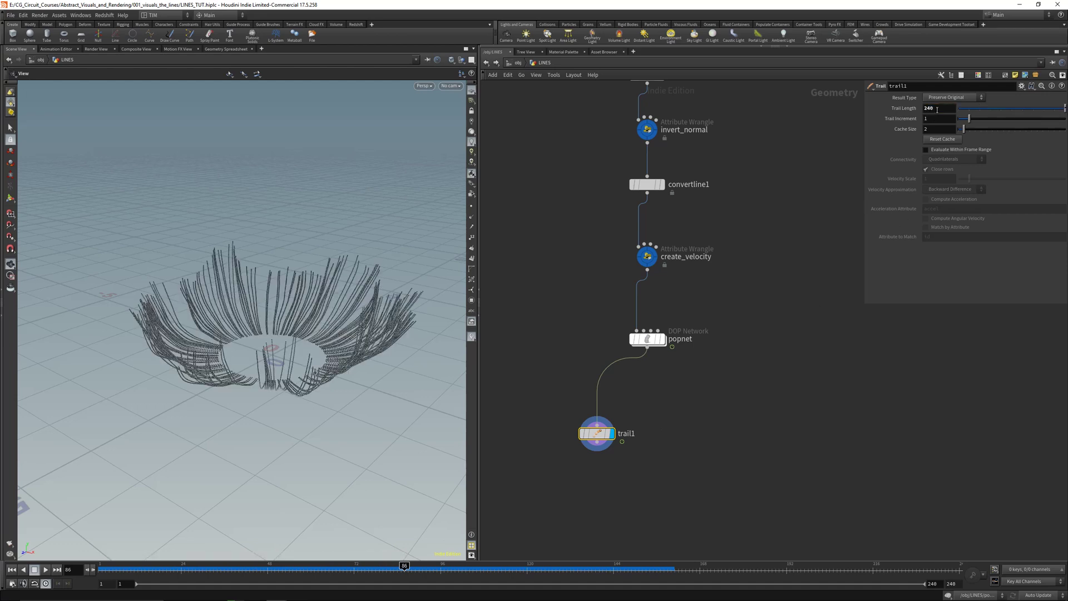
middle_drag(741, 373, 715, 265)
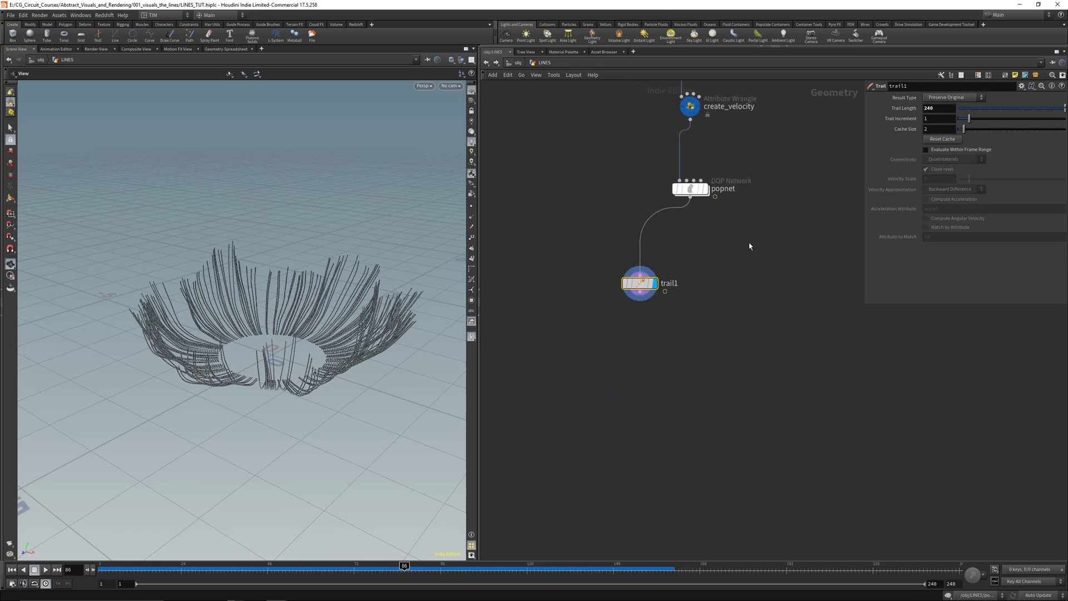
key(Tab)
text(add)
key(Escape)
Place an Add node below trail1, wired to its output, and display its result.
key(Tab)
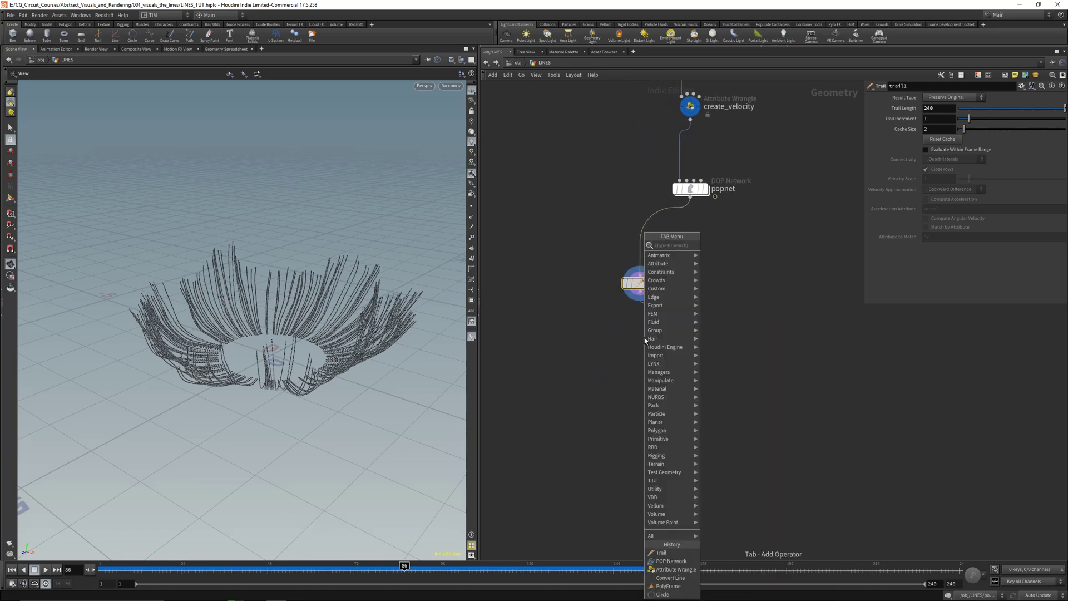
text(add)
key(Return)
click(620, 348)
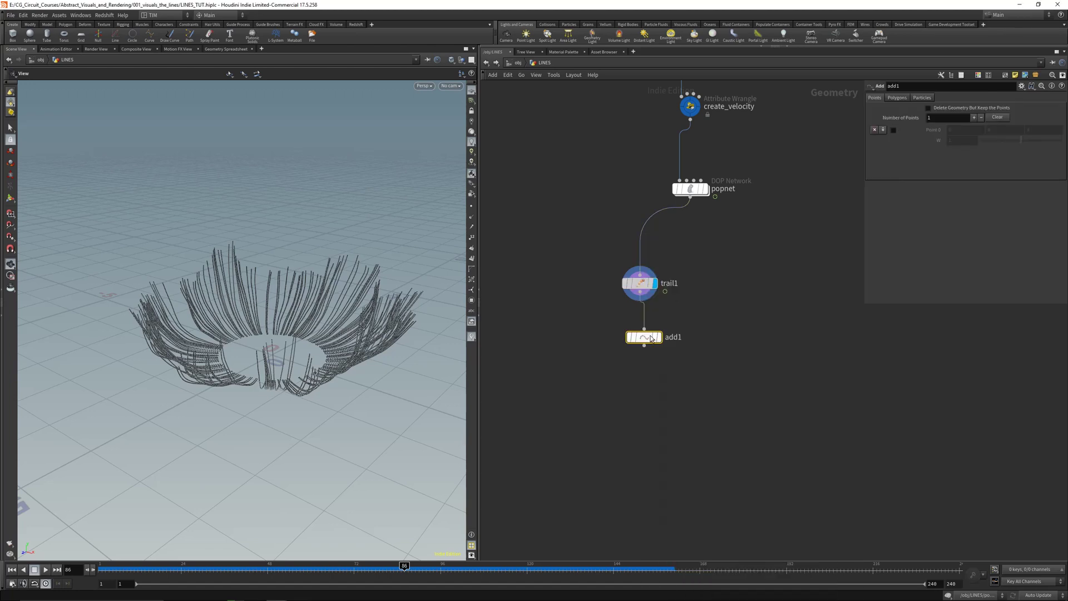
click(655, 336)
Examine the particle trail points up close in the 3D view.
drag(312, 269, 356, 348)
right_drag(356, 348, 373, 226)
scroll(174, 351, up, 6)
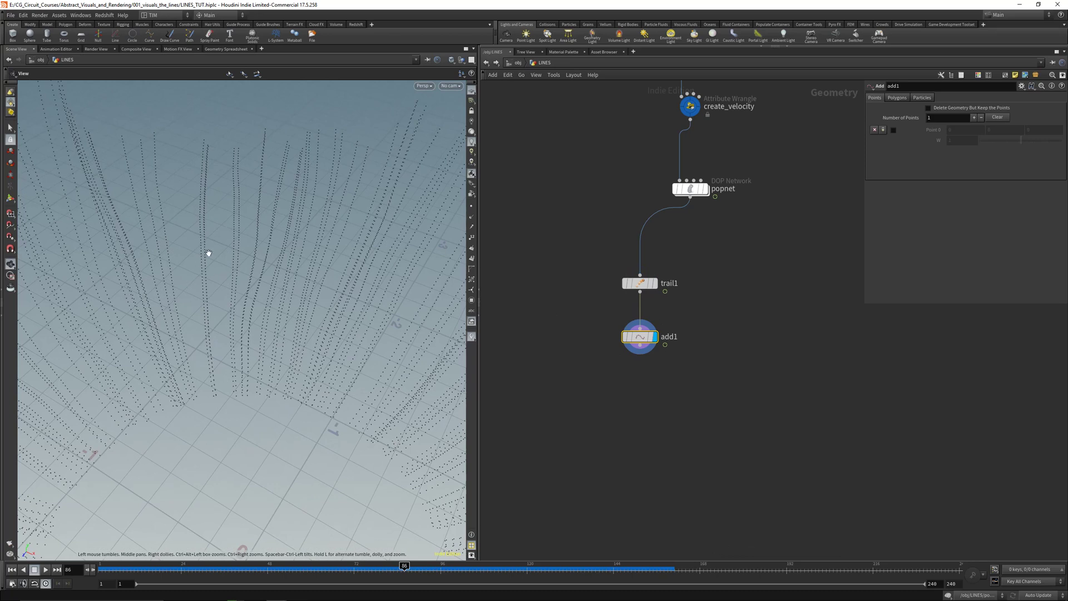
drag(241, 268, 145, 148)
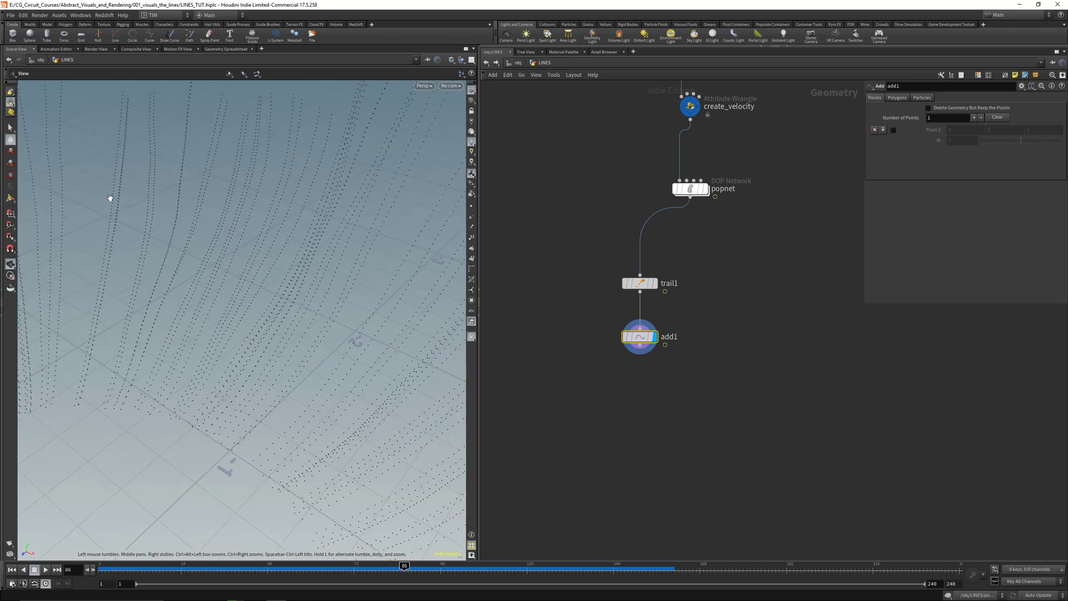
Switch add1's polygon creation to the By Group mode.
drag(63, 413, 298, 293)
scroll(298, 293, down, 8)
drag(326, 241, 279, 282)
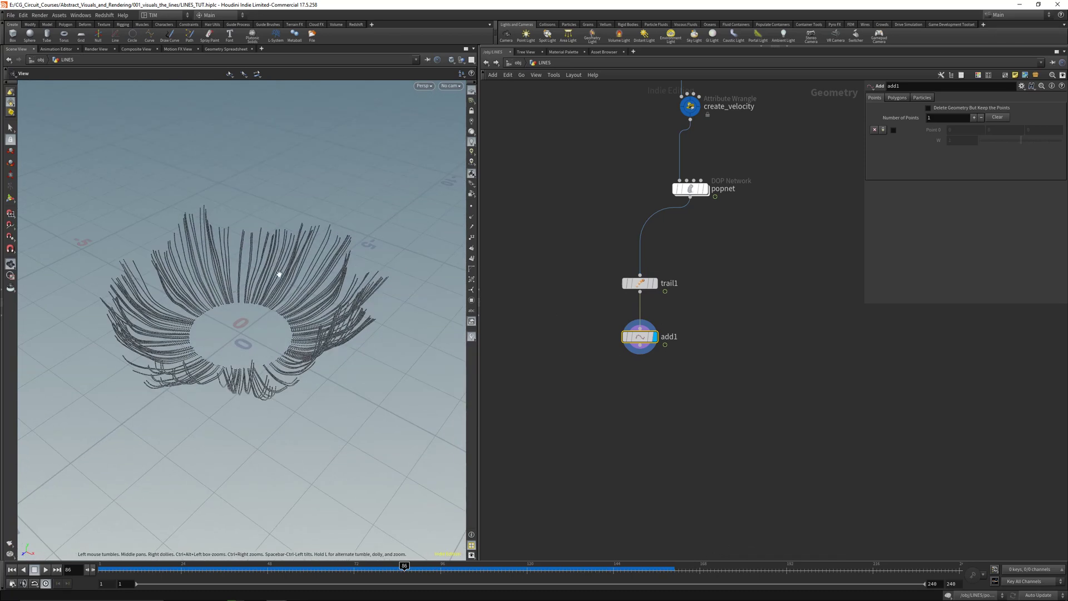
drag(642, 342, 642, 347)
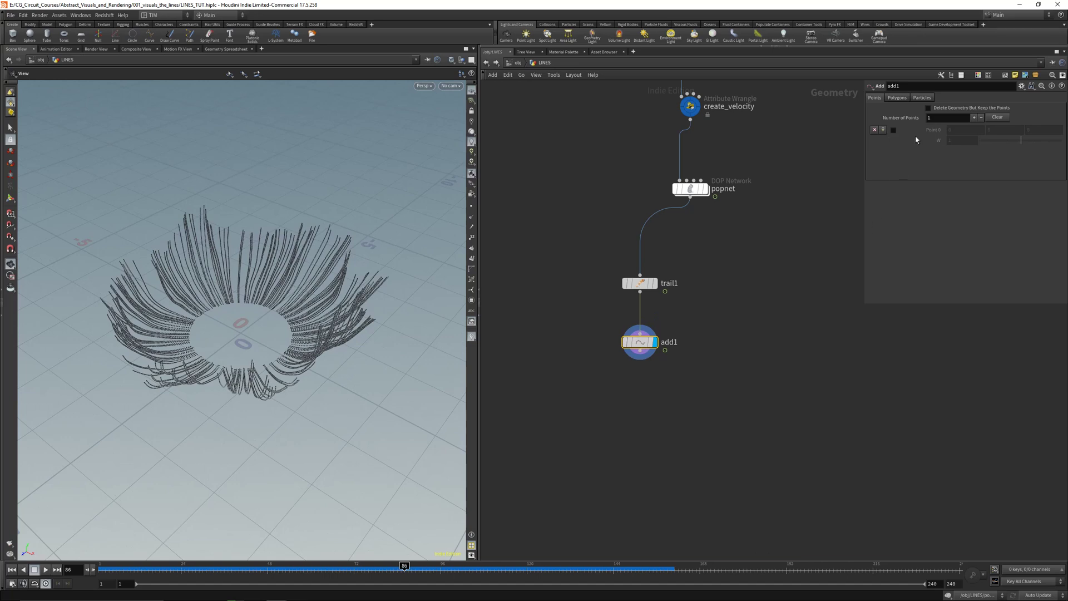
click(896, 98)
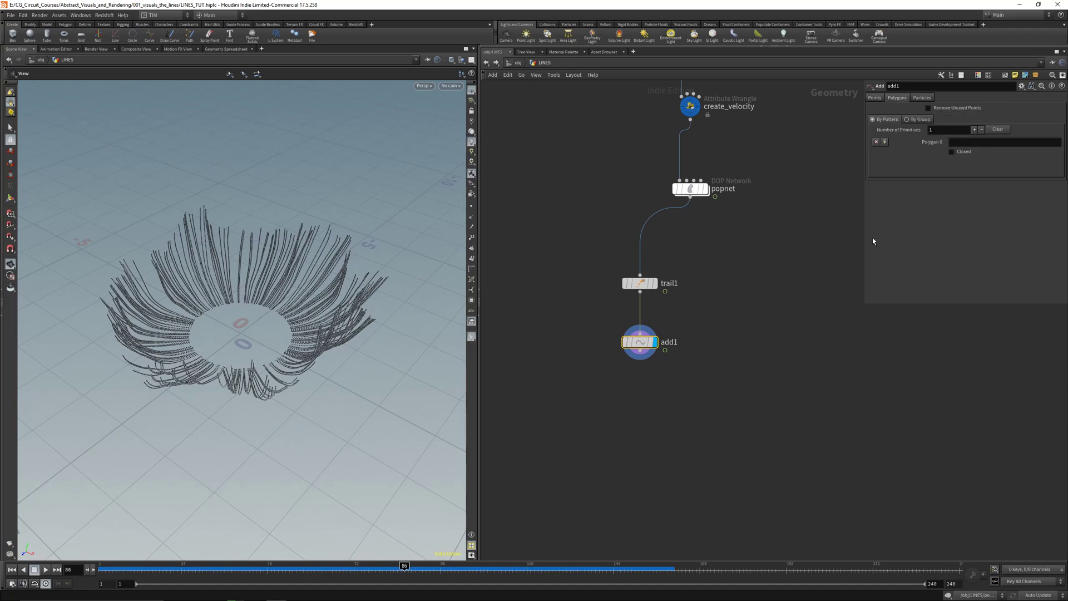
click(907, 120)
scroll(291, 341, up, 5)
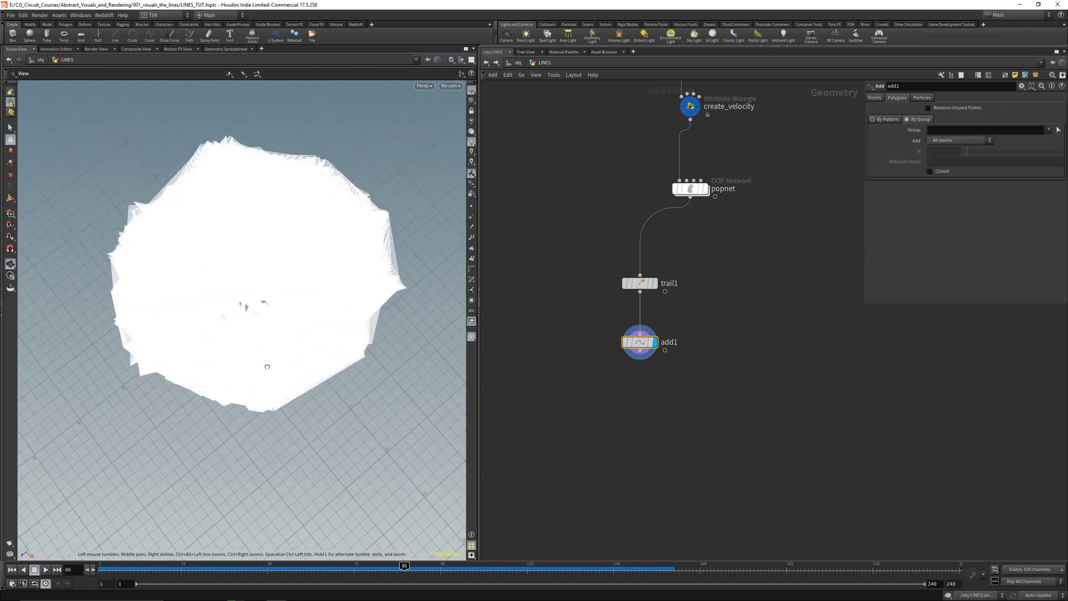
drag(291, 341, 326, 332)
Have add1 connect the trail points By Attribute, using the attribute name id, and save the scene.
click(939, 142)
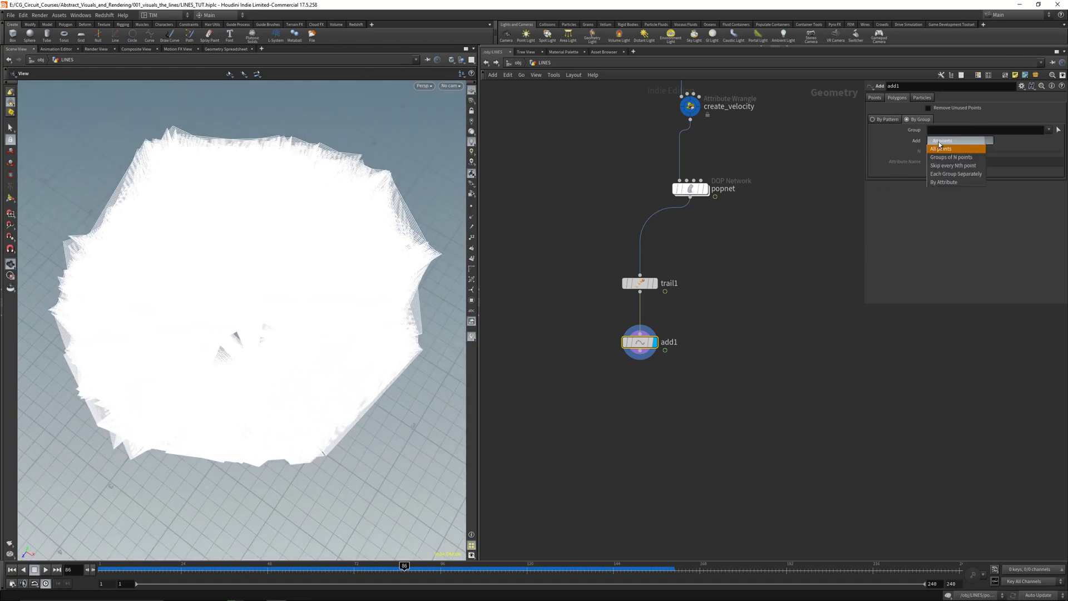
click(947, 182)
drag(306, 288, 287, 273)
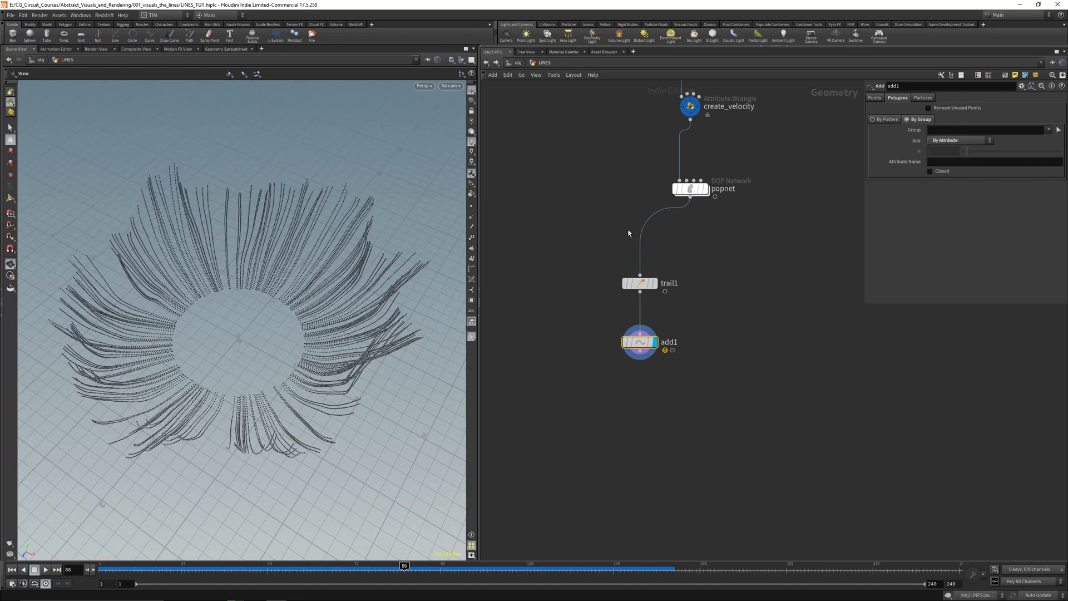
middle_drag(591, 212, 590, 245)
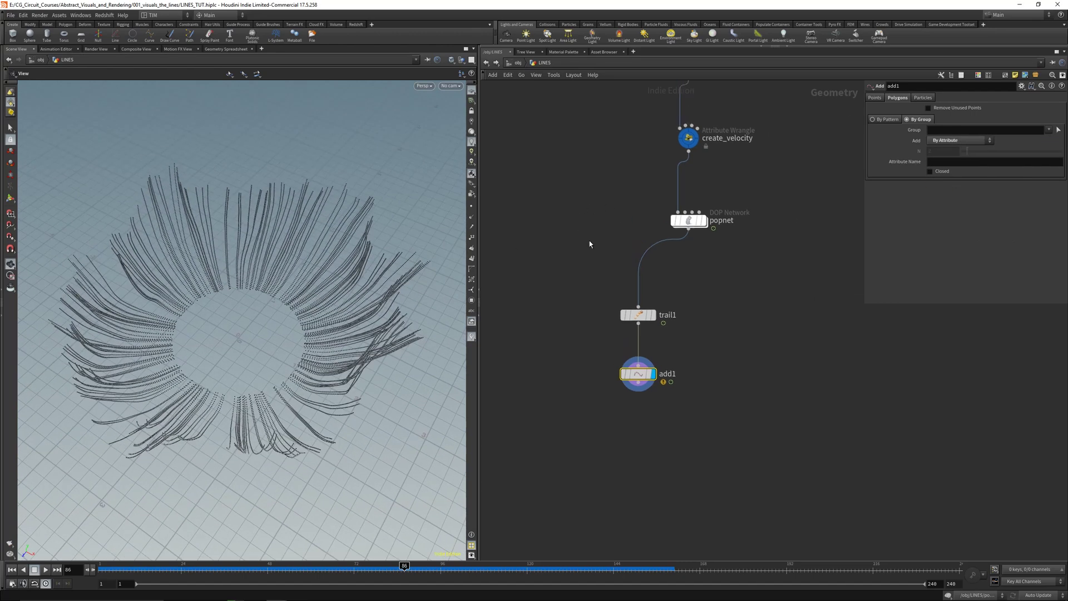
middle_click(642, 321)
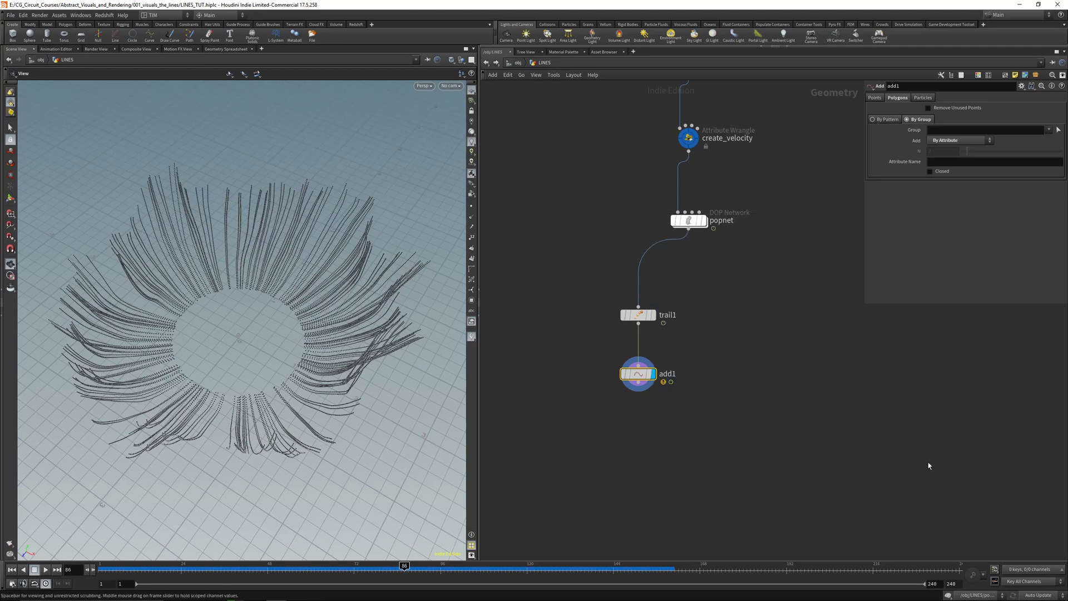
click(961, 162)
text(id)
key(Return)
drag(312, 279, 297, 303)
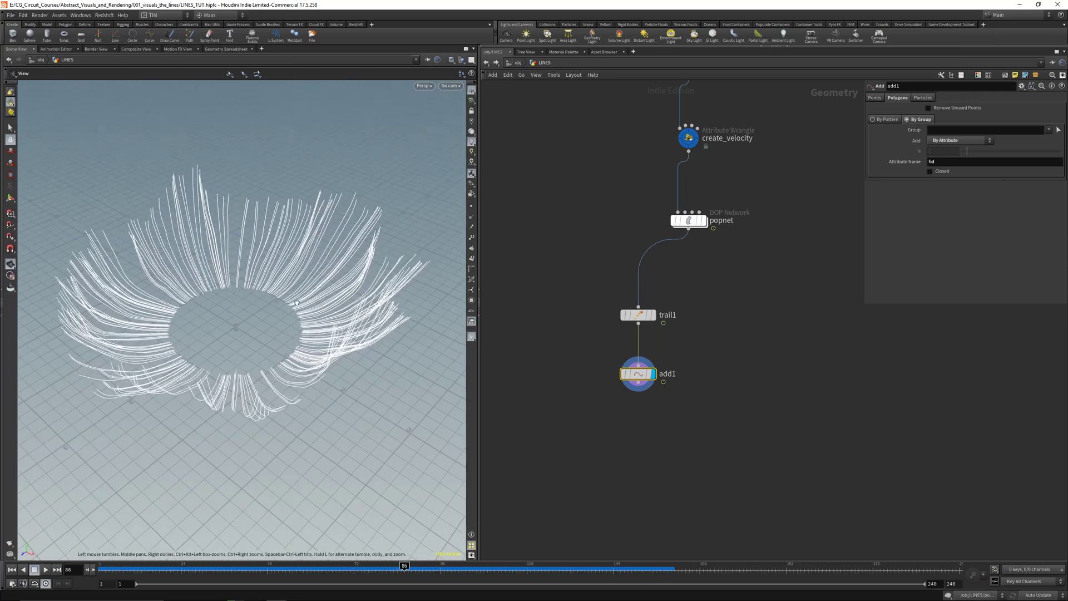
key(ctrl+s)
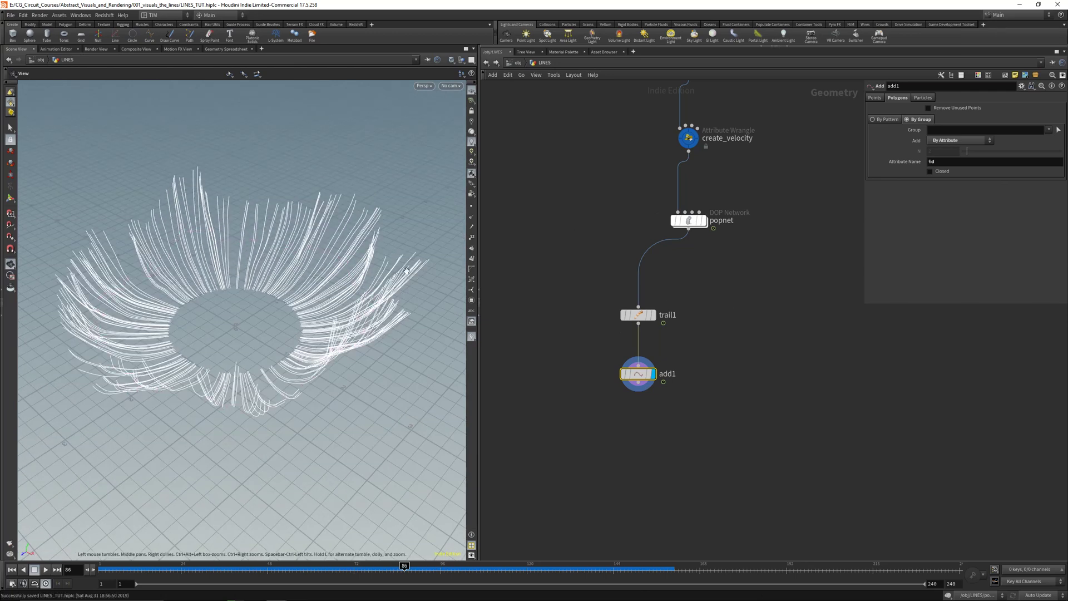
drag(294, 256, 312, 300)
Add a Null node wired after add1, display it and rename it OUT_LINES.
drag(607, 420, 743, 255)
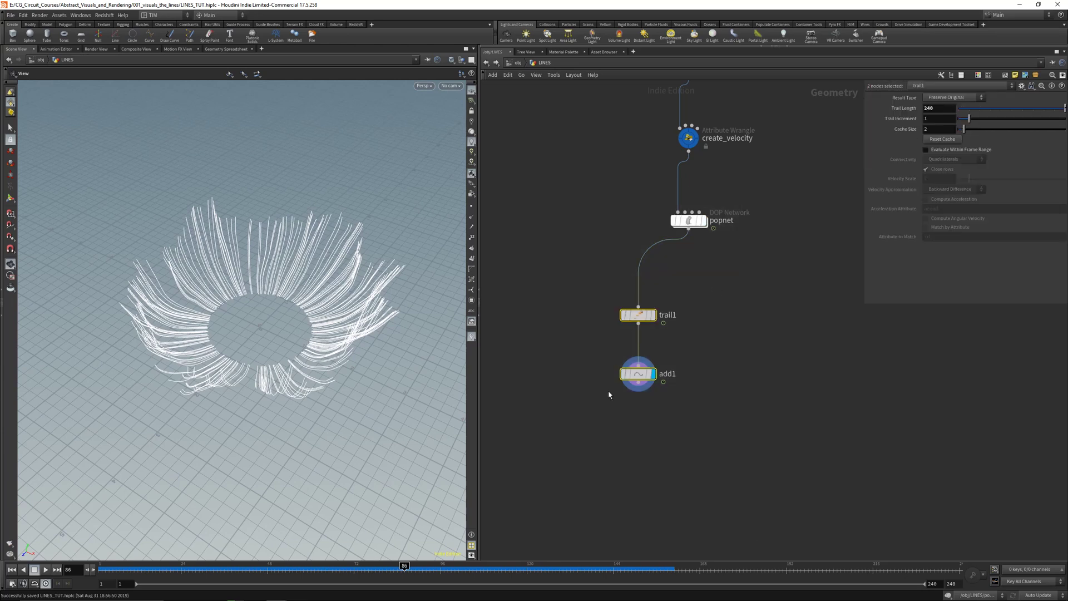
click(628, 393)
key(Tab)
text(nul)
key(Return)
click(621, 429)
double_click(633, 429)
text(O)
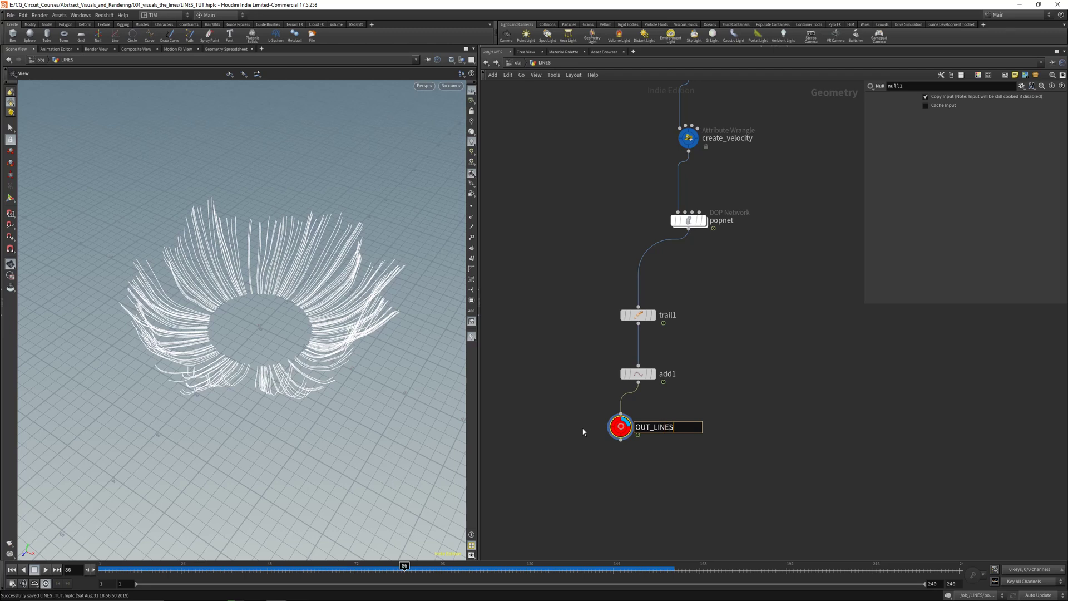
text(UT_LINES)
key(Return)
Tidy the network by automatically laying out the nodes from trail1 to OUT_LINES and from circle1 to popnet, leaving a gap below circle1.
drag(622, 427, 640, 425)
drag(595, 261, 657, 466)
key(l)
middle_drag(696, 300, 697, 377)
click(695, 376)
middle_drag(609, 212, 619, 378)
scroll(620, 379, down, 2)
scroll(656, 412, up, 1)
middle_drag(645, 415, 648, 393)
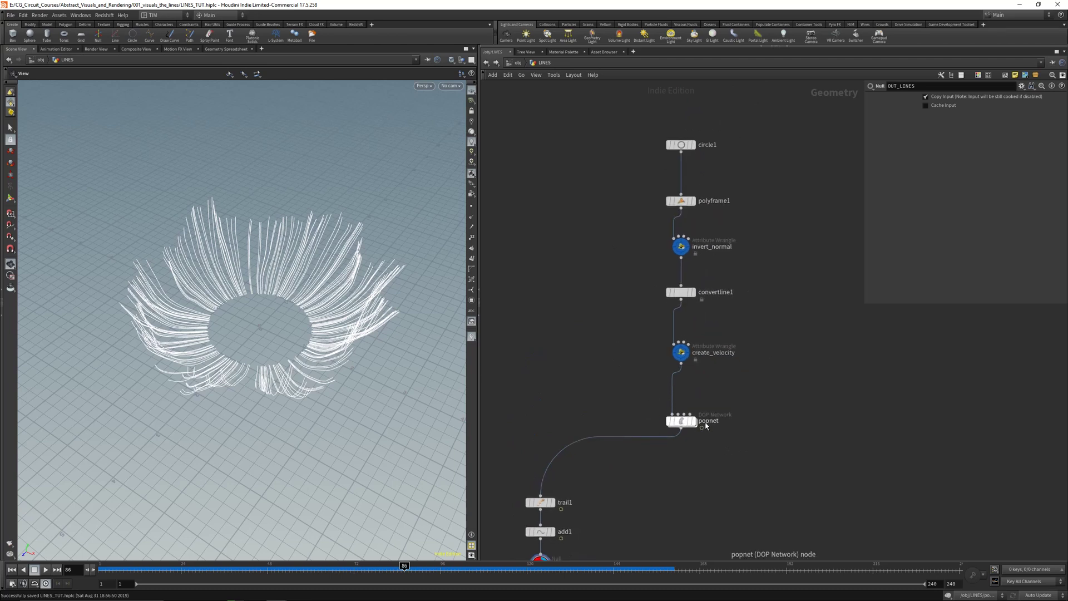
drag(705, 426, 705, 404)
drag(638, 125, 702, 384)
key(l)
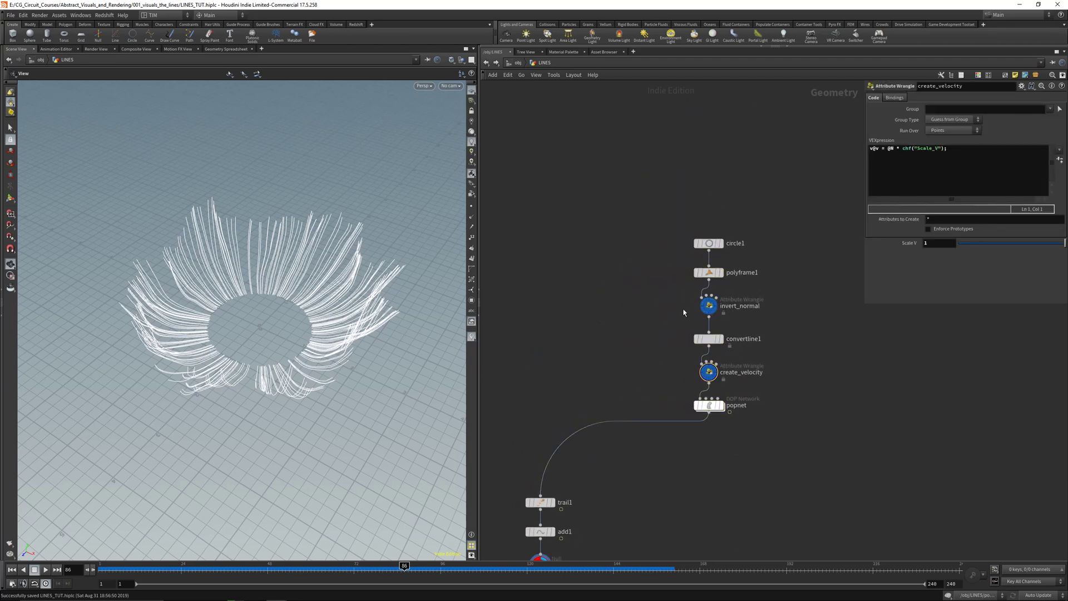
scroll(672, 298, up, 3)
drag(689, 300, 689, 161)
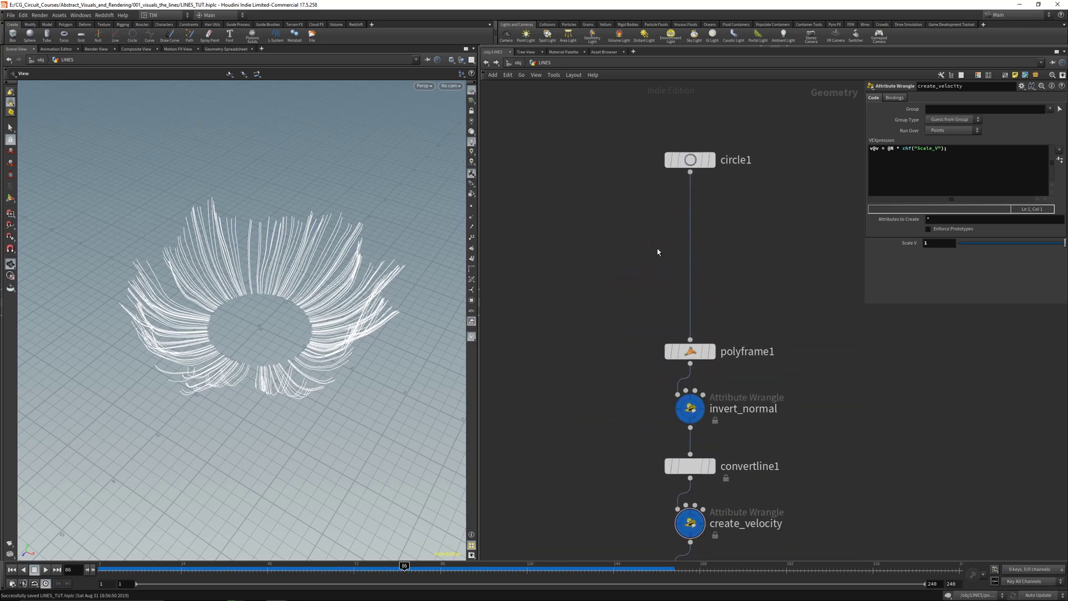
key(Tab)
text(no)
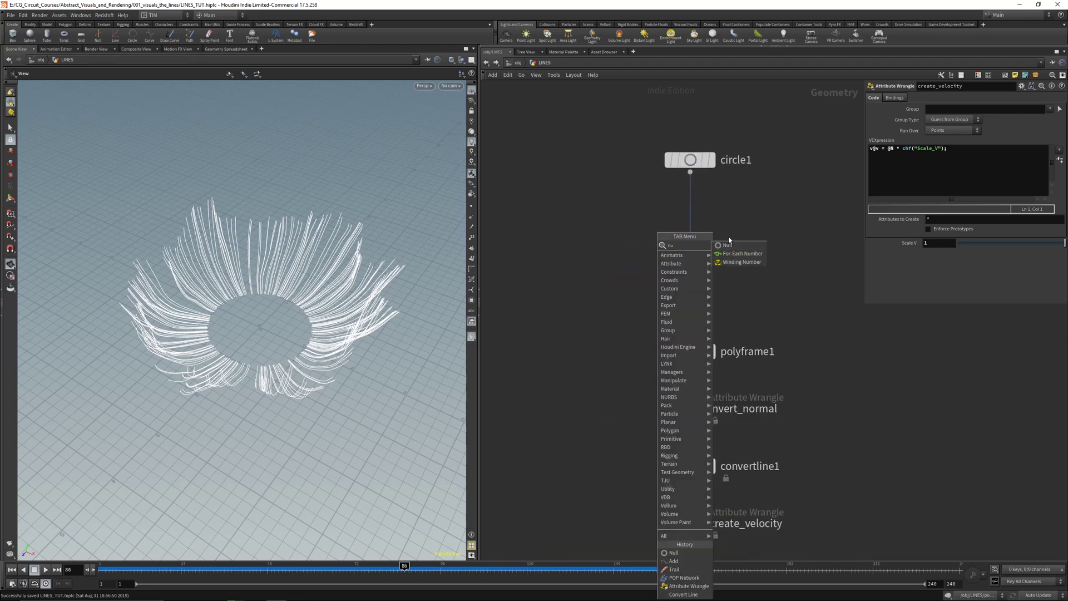
click(728, 242)
Insert a Null node between circle1 and polyframe1, rename it IN_EMITTER_GEO and save the scene.
key(Tab)
text(n)
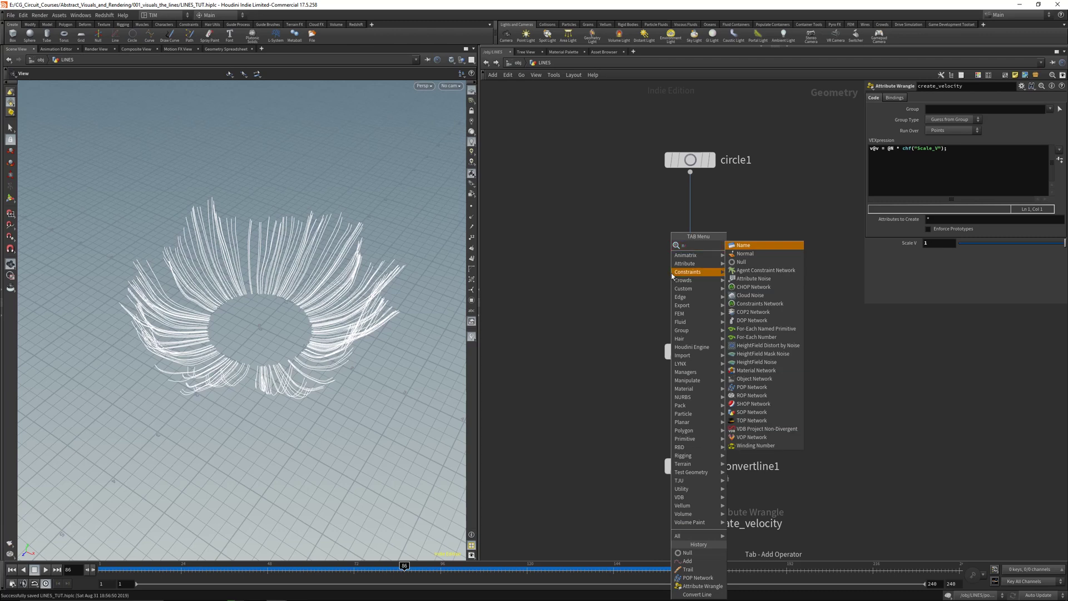
text(ull)
key(Return)
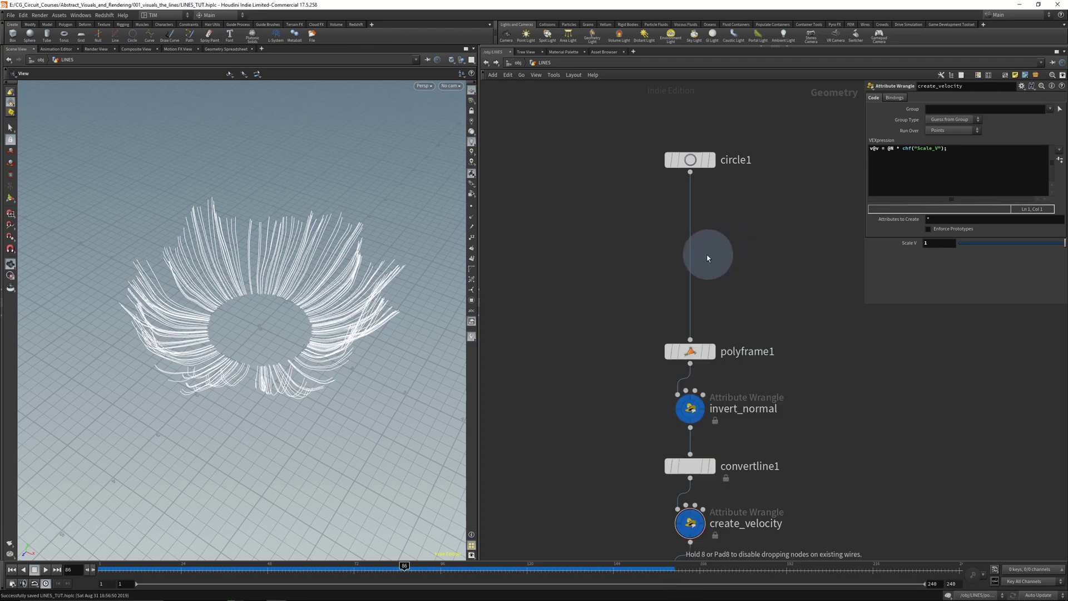
click(700, 277)
click(718, 257)
double_click(719, 255)
text(IIN_EMITTER_GEO)
key(Return)
key(h)
key(ctrl+s)
scroll(595, 431, up, 3)
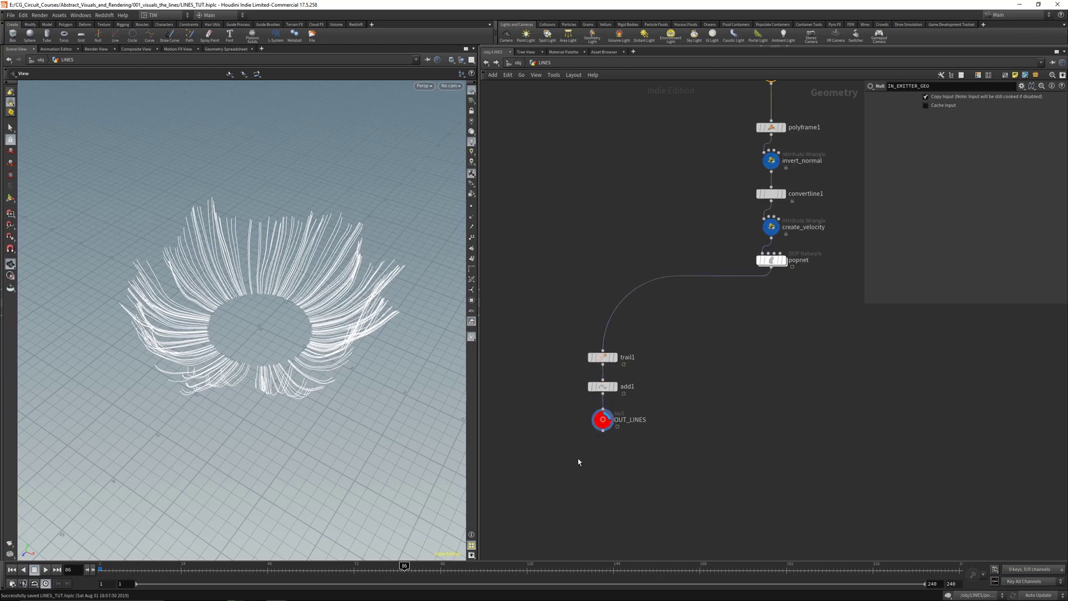
Select OUT_LINES, rewind to frame 1, play the simulation through to frame 240 and save the scene.
click(600, 424)
drag(372, 573, 101, 571)
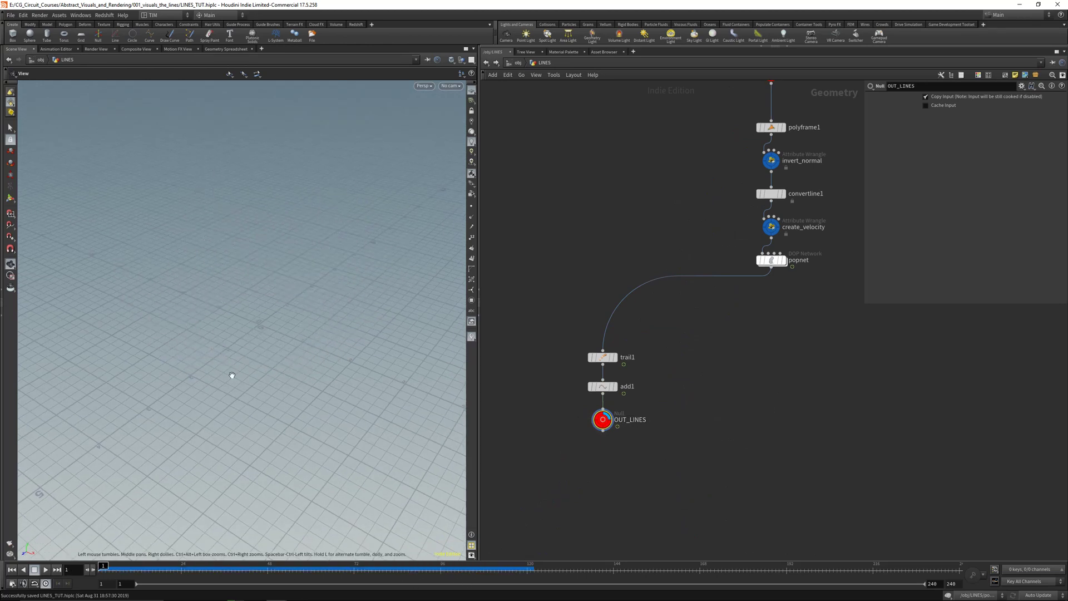
key(Up)
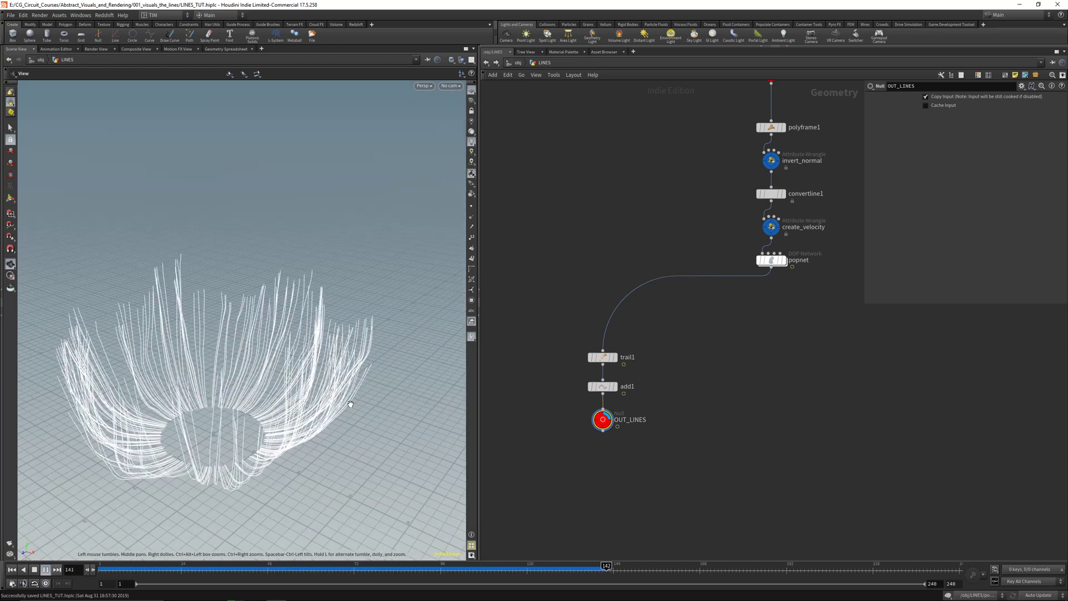
drag(352, 404, 300, 464)
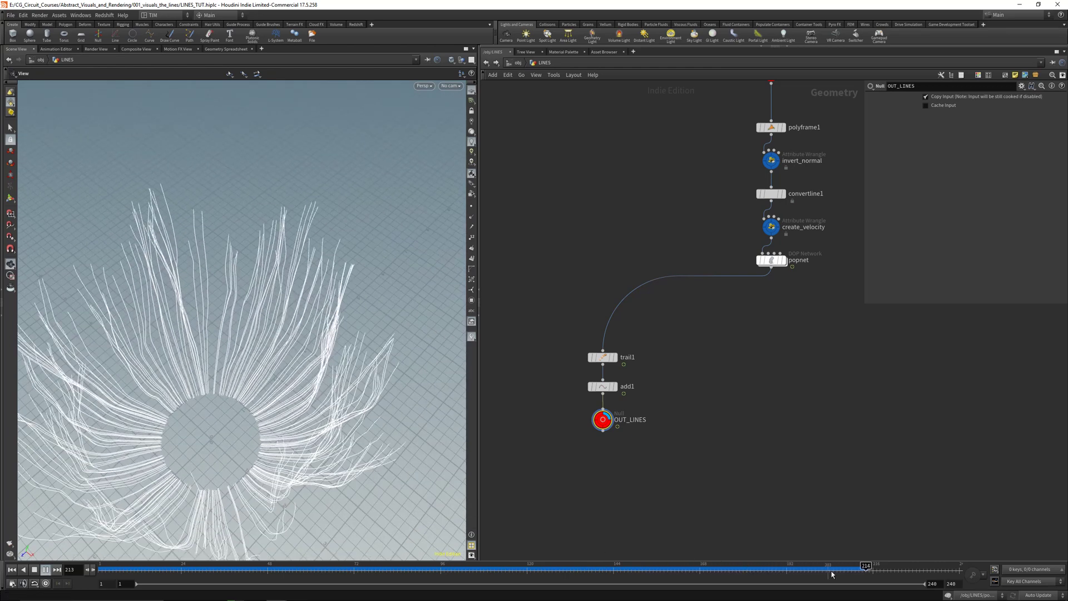
drag(430, 463, 273, 363)
key(g)
key(ctrl+s)
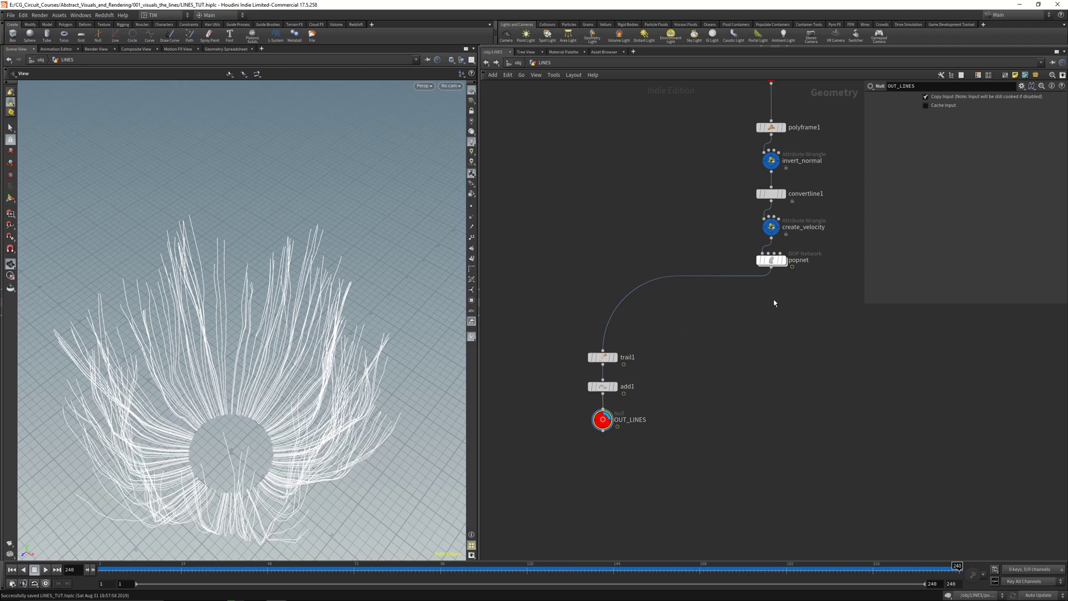
scroll(796, 305, down, 1)
middle_drag(771, 339, 731, 371)
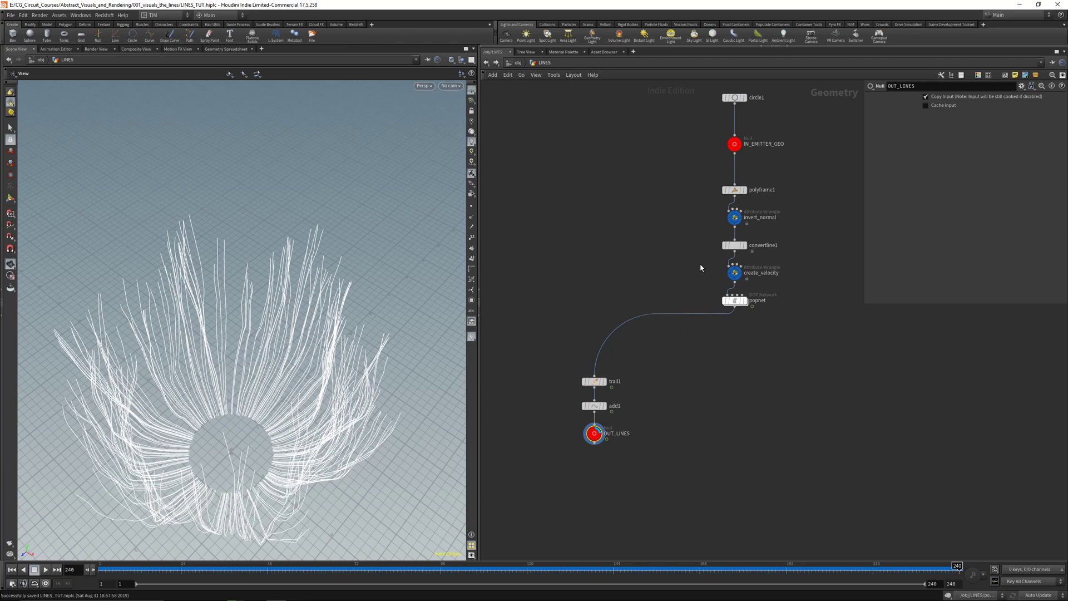
middle_drag(700, 268, 654, 308)
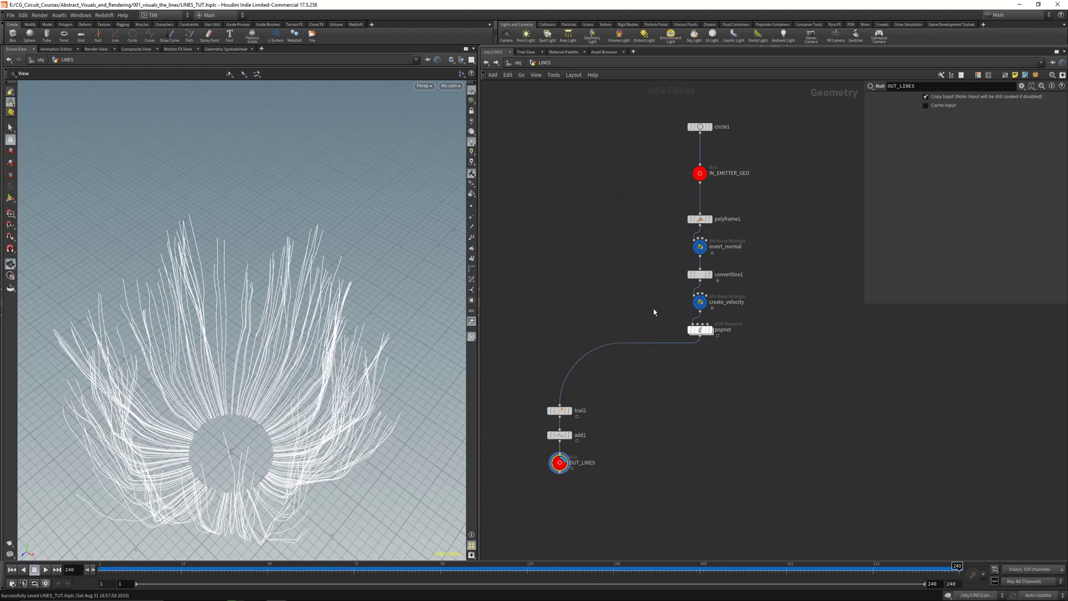
drag(410, 370, 388, 358)
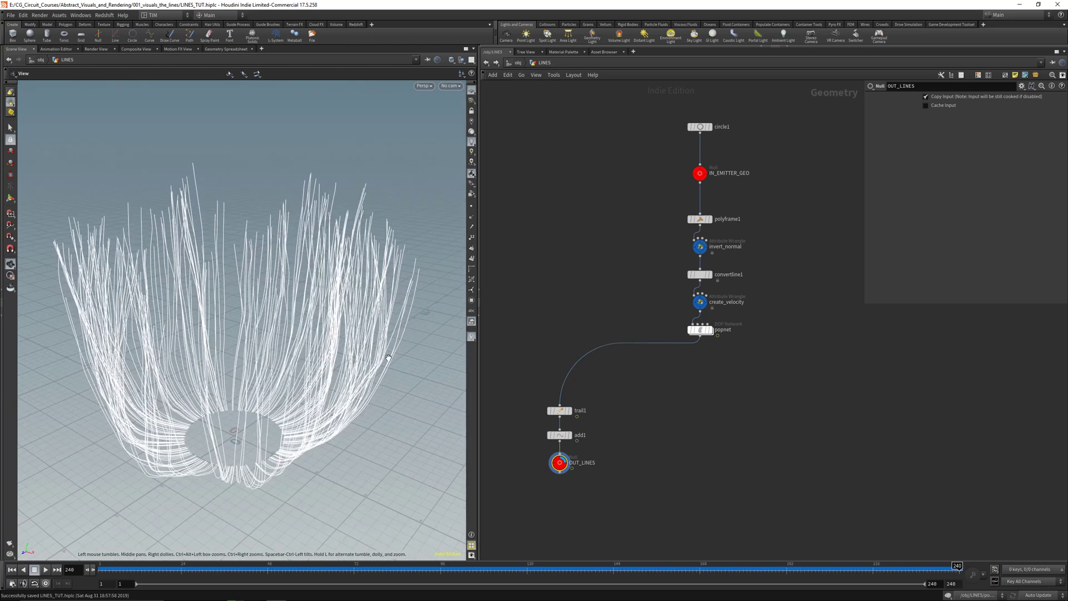